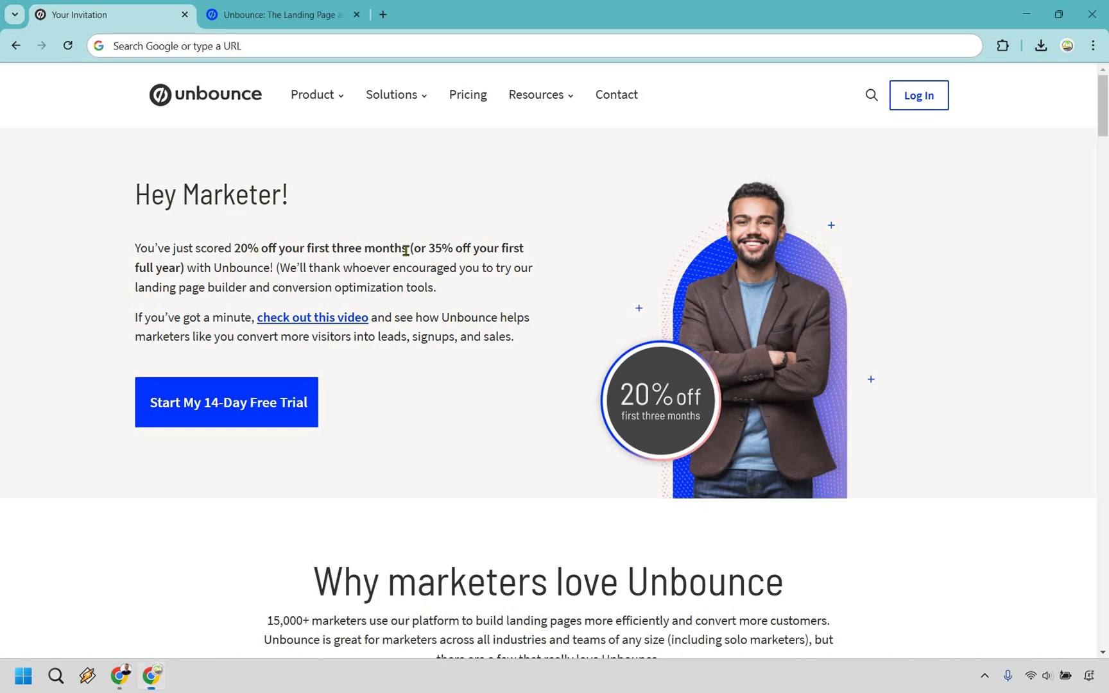
Highlight the 35% off first full year offer text, then clear the selection.
{"action": "left_click_drag", "start_coordinate": [234, 249], "coordinate": [181, 269]}
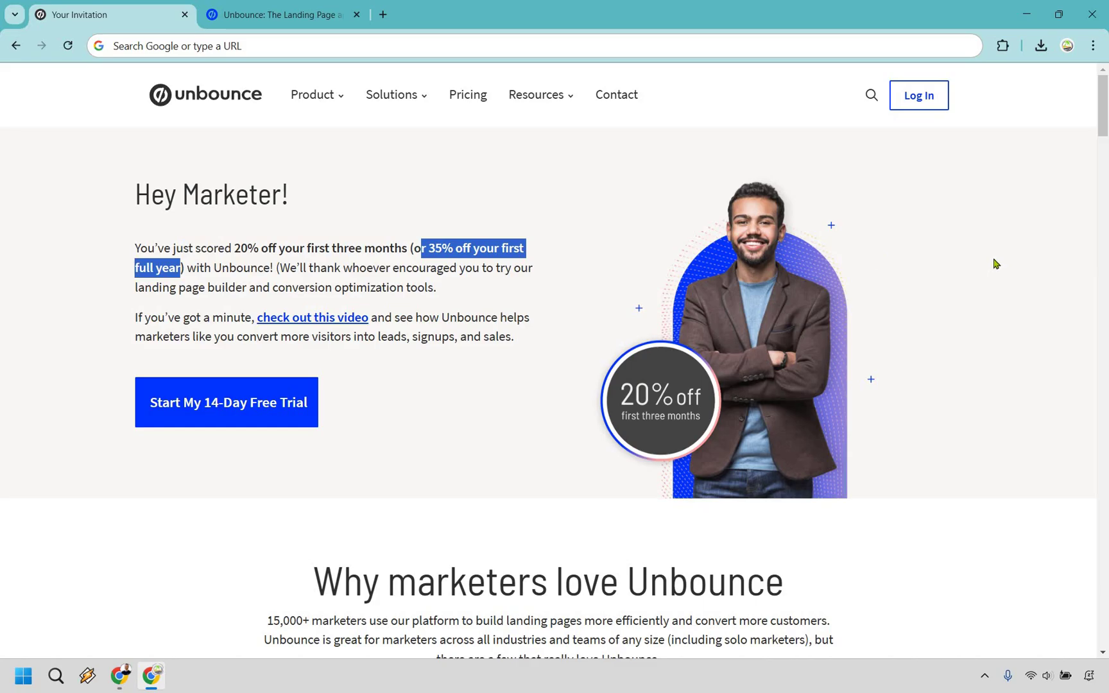
{"action": "left_click", "coordinate": [996, 264]}
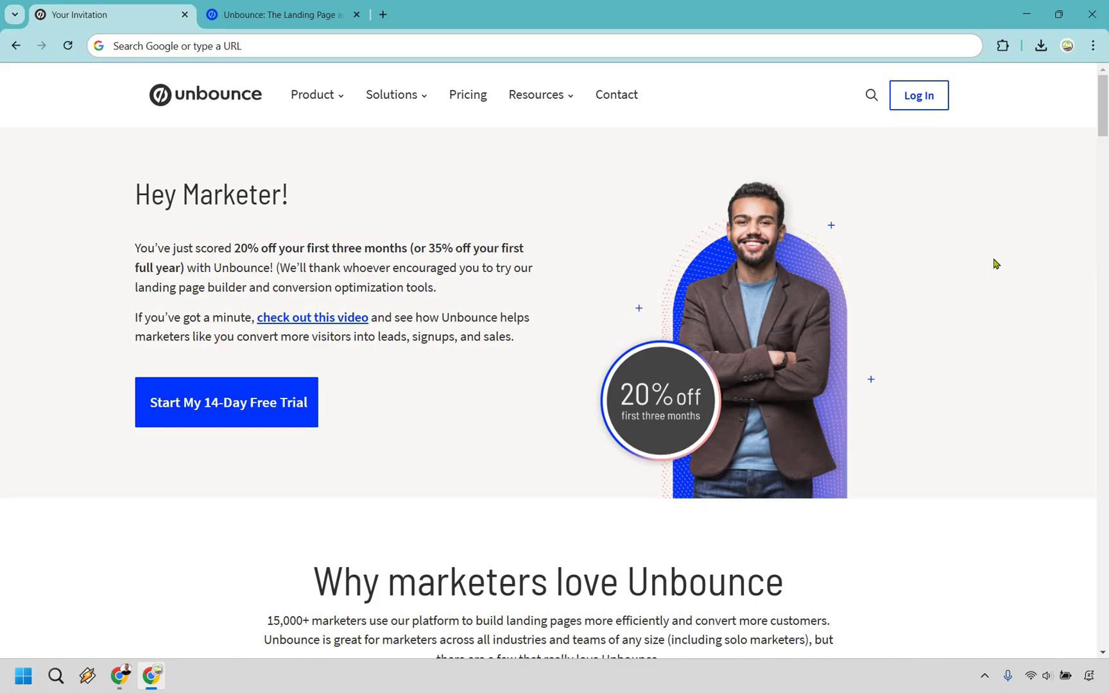
In the template chooser, browse the Page Type, Industry and Sort lists without changing them.
{"action": "left_click", "coordinate": [309, 15]}
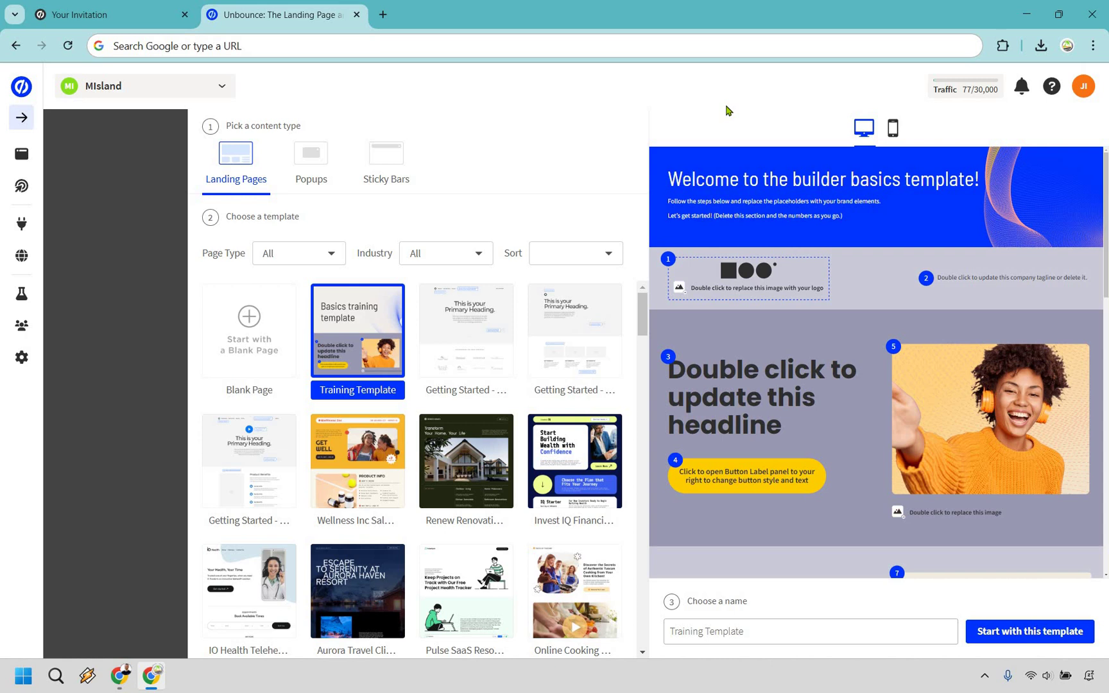
{"action": "left_click", "coordinate": [306, 258]}
{"action": "scroll", "coordinate": [302, 364], "scroll_direction": "down", "scroll_amount": 1}
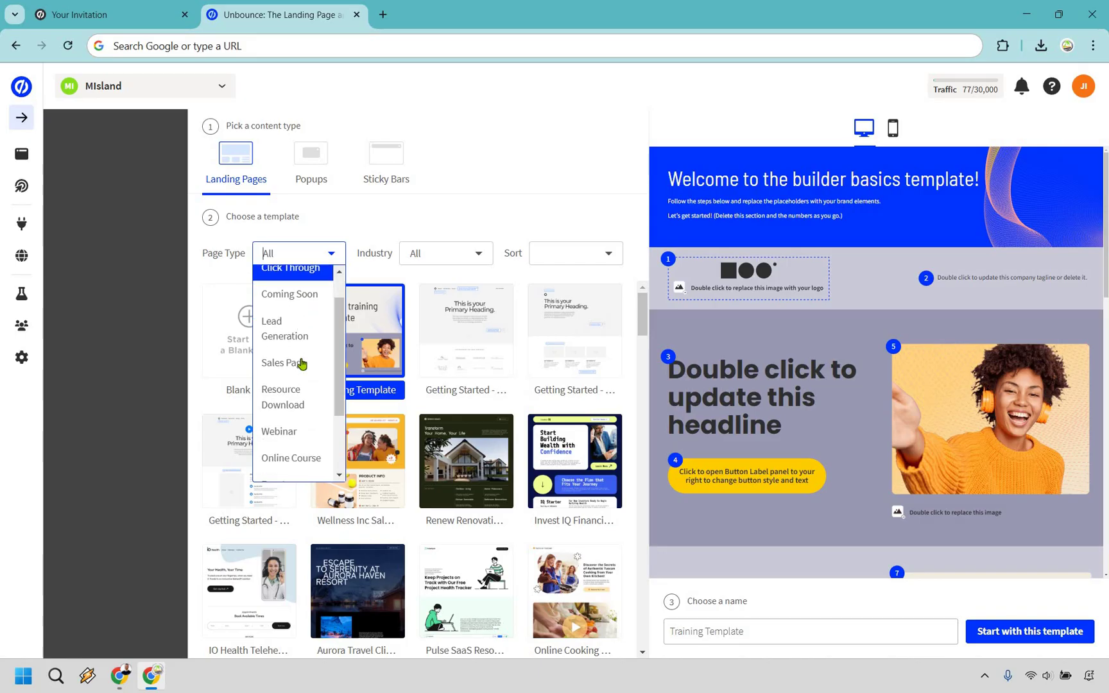
{"action": "scroll", "coordinate": [299, 365], "scroll_direction": "down", "scroll_amount": 2}
{"action": "scroll", "coordinate": [470, 212], "scroll_direction": "up", "scroll_amount": 3}
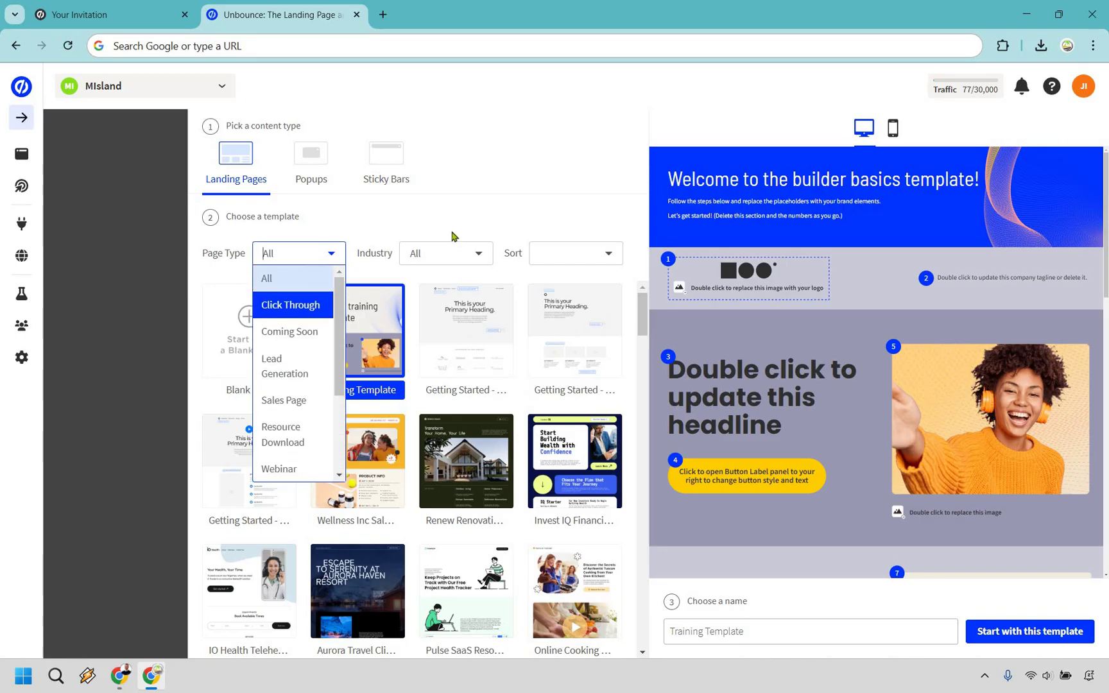
{"action": "left_click", "coordinate": [441, 260]}
{"action": "left_click", "coordinate": [440, 260]}
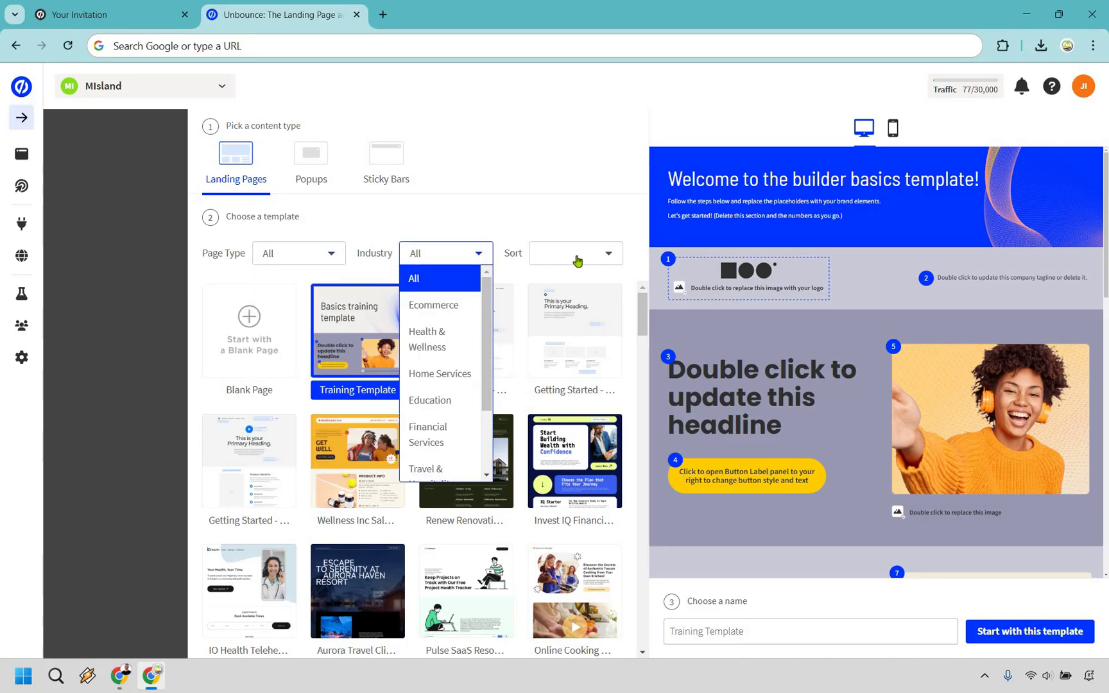
{"action": "left_click", "coordinate": [577, 260]}
{"action": "left_click", "coordinate": [578, 260]}
{"action": "left_click", "coordinate": [565, 251]}
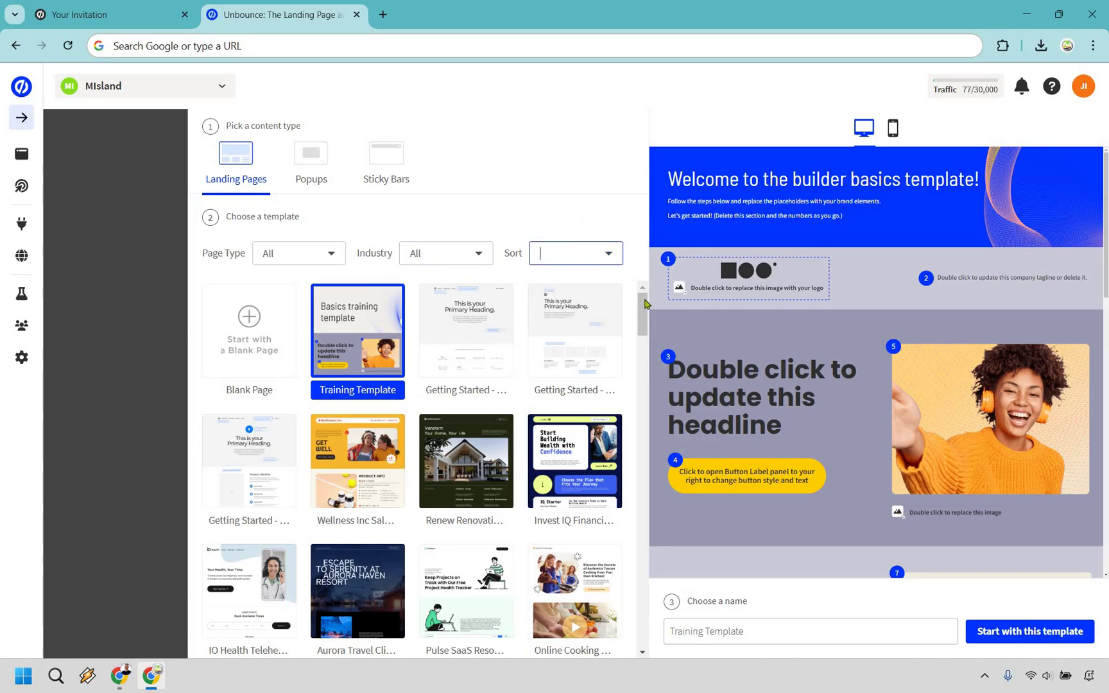
{"action": "left_click", "coordinate": [645, 302]}
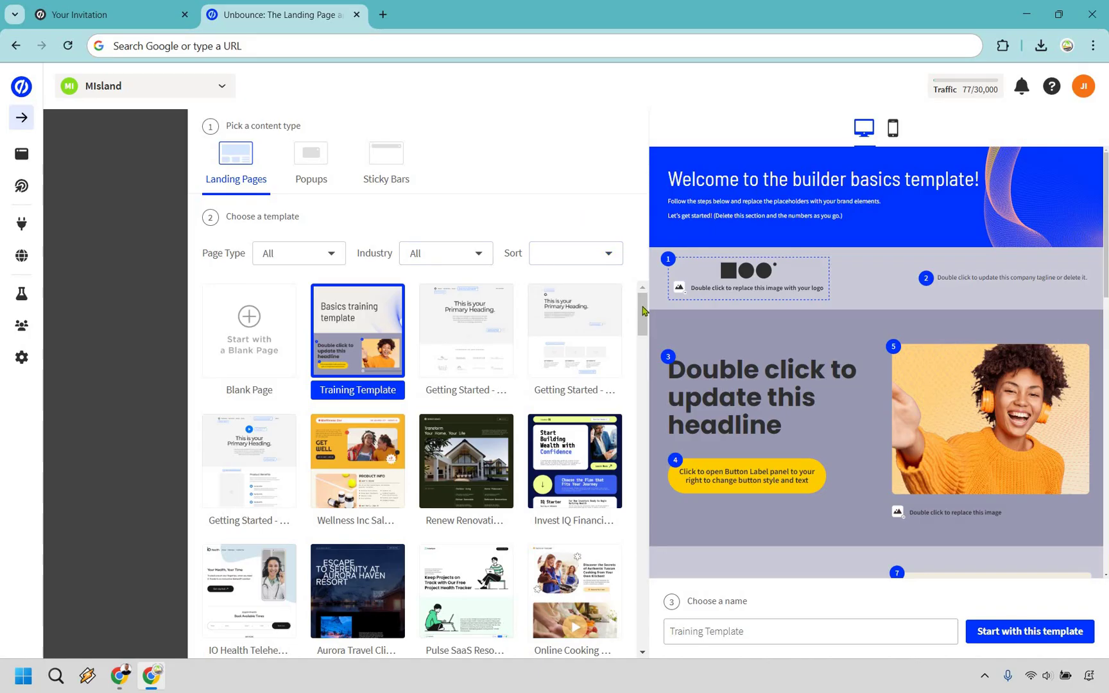
Preview the Getting Started Click Through, Lead Generation and Product Launch templates.
{"action": "left_click", "coordinate": [483, 324]}
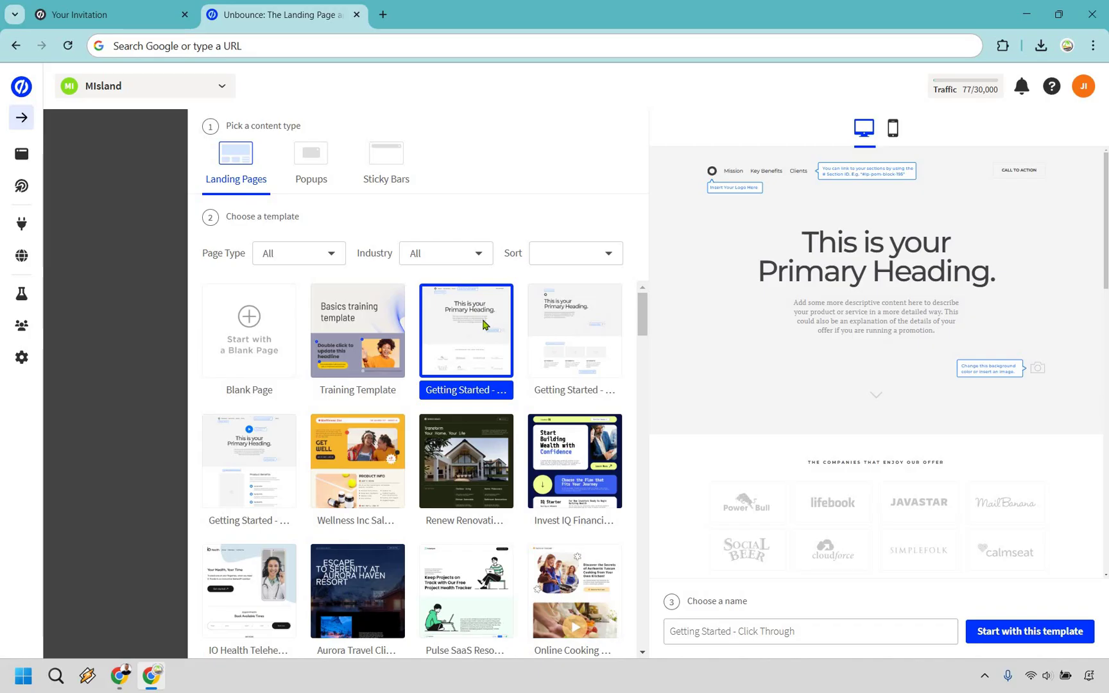
{"action": "left_click", "coordinate": [578, 331]}
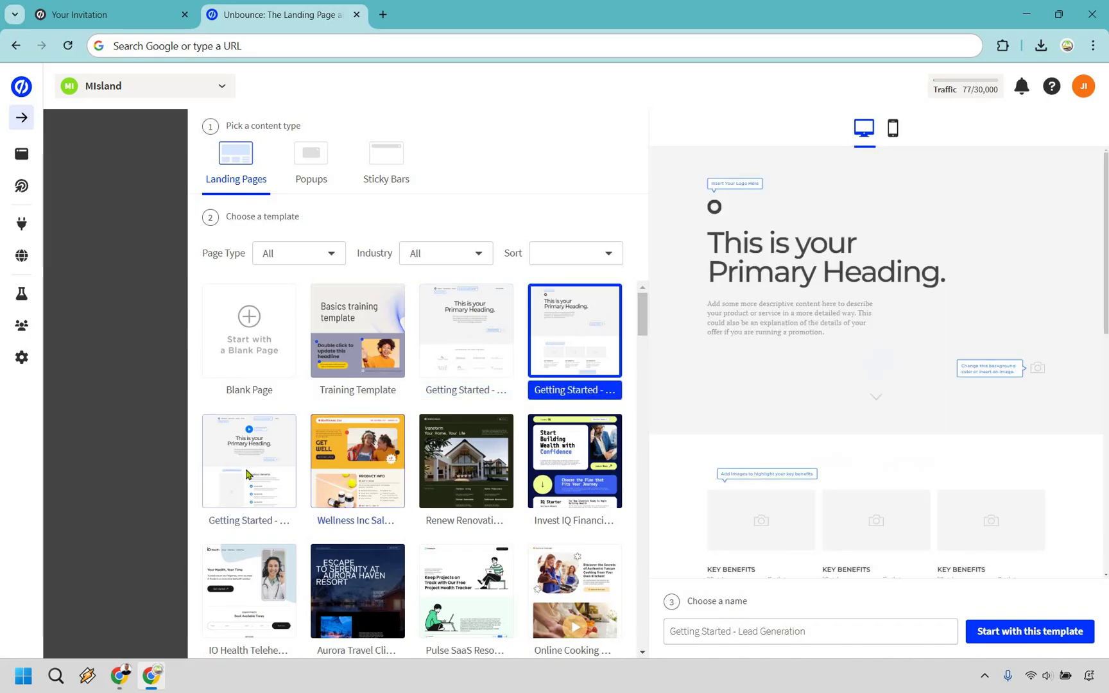
{"action": "left_click", "coordinate": [254, 472]}
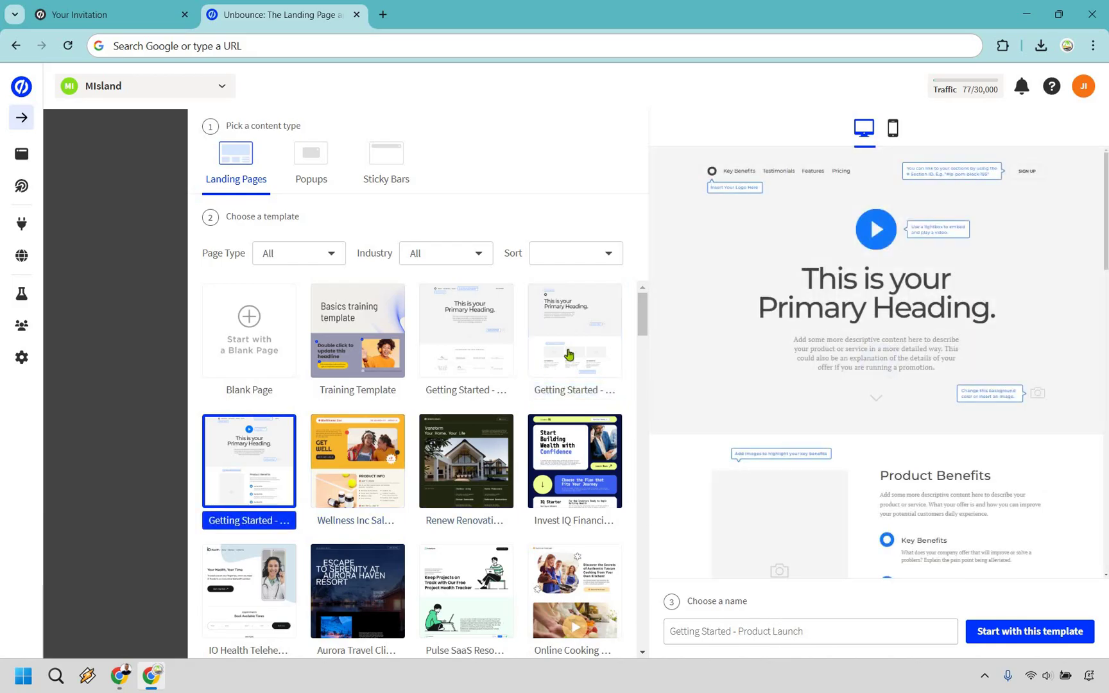
Preview the Pawfect Surprise template, then pick the Sassy template at the end of the grid.
{"action": "scroll", "coordinate": [583, 348], "scroll_direction": "down", "scroll_amount": 5}
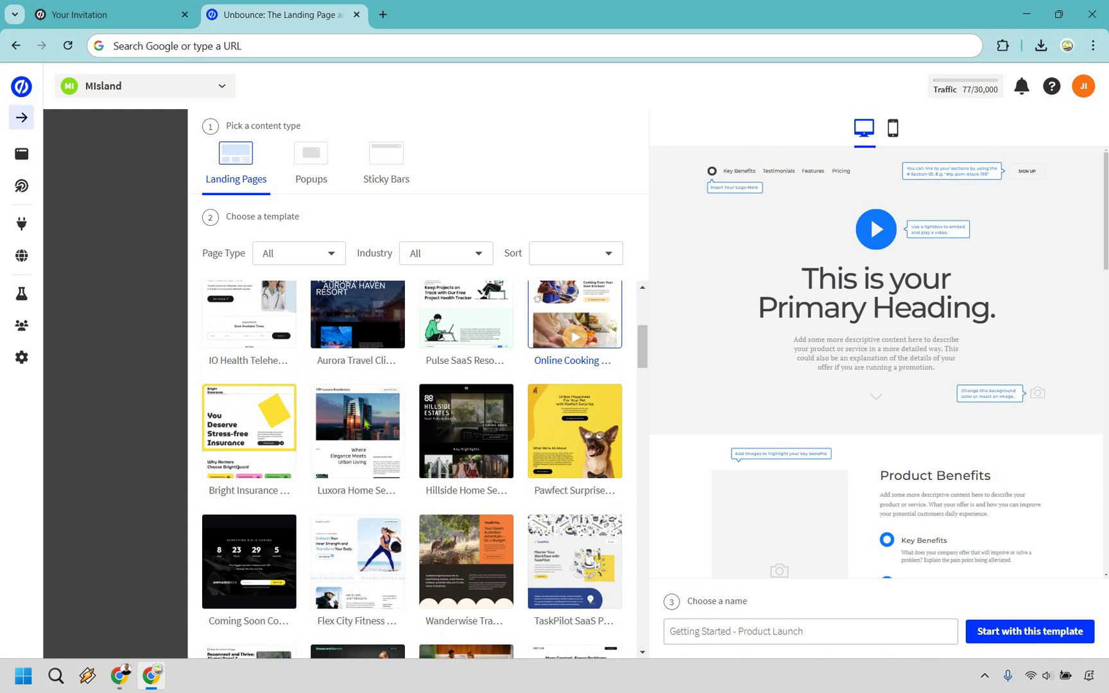
{"action": "scroll", "coordinate": [365, 425], "scroll_direction": "down", "scroll_amount": 3}
{"action": "left_click", "coordinate": [575, 335]}
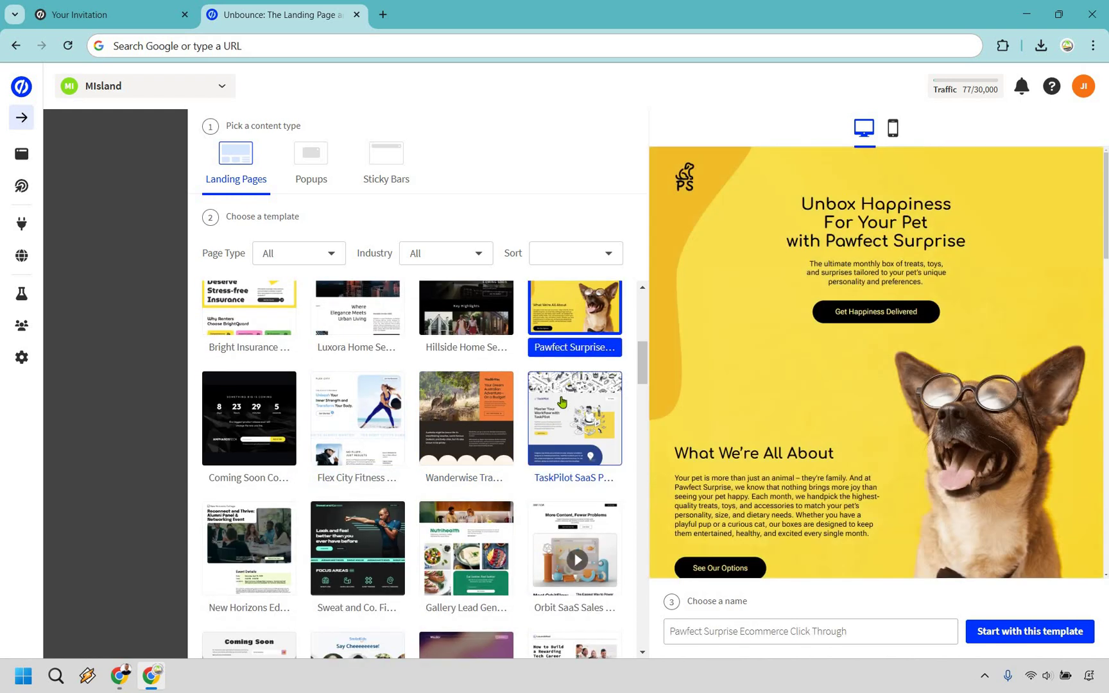
{"action": "scroll", "coordinate": [562, 402], "scroll_direction": "down", "scroll_amount": 4}
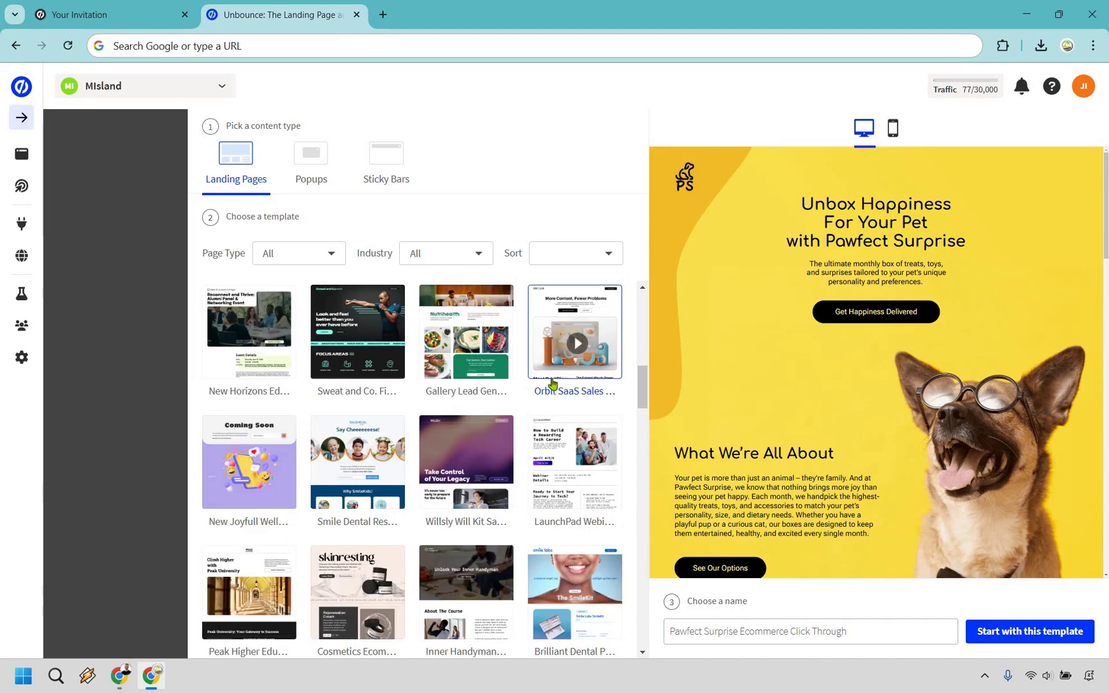
{"action": "scroll", "coordinate": [537, 371], "scroll_direction": "down", "scroll_amount": 3}
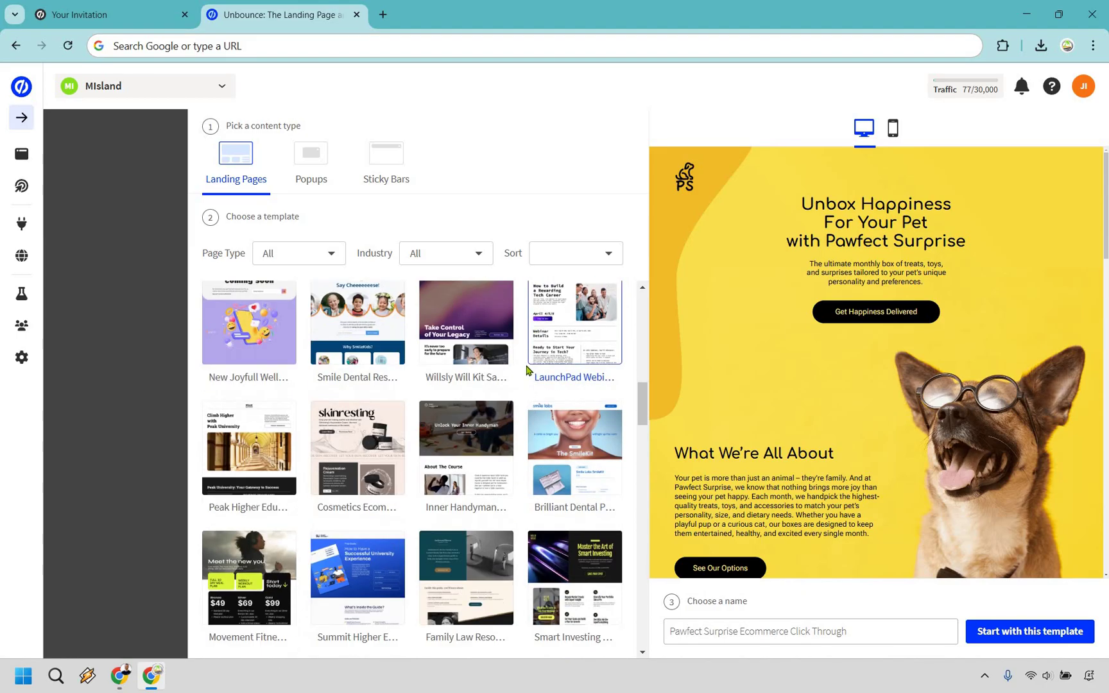
{"action": "scroll", "coordinate": [506, 379], "scroll_direction": "down", "scroll_amount": 9}
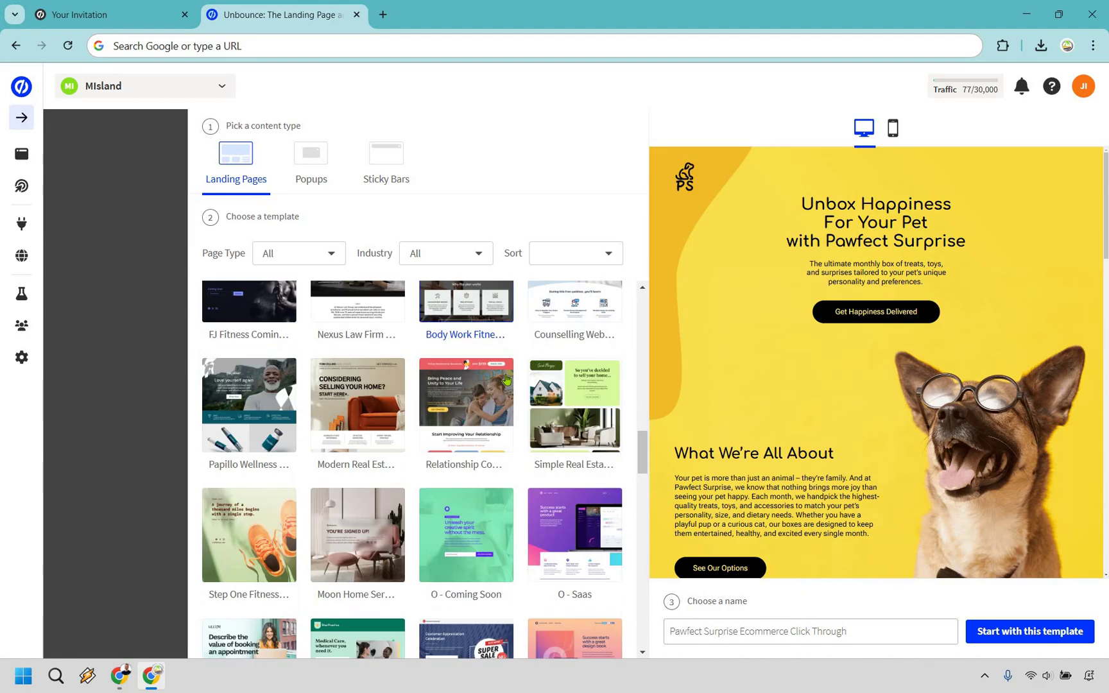
{"action": "scroll", "coordinate": [505, 379], "scroll_direction": "down", "scroll_amount": 6}
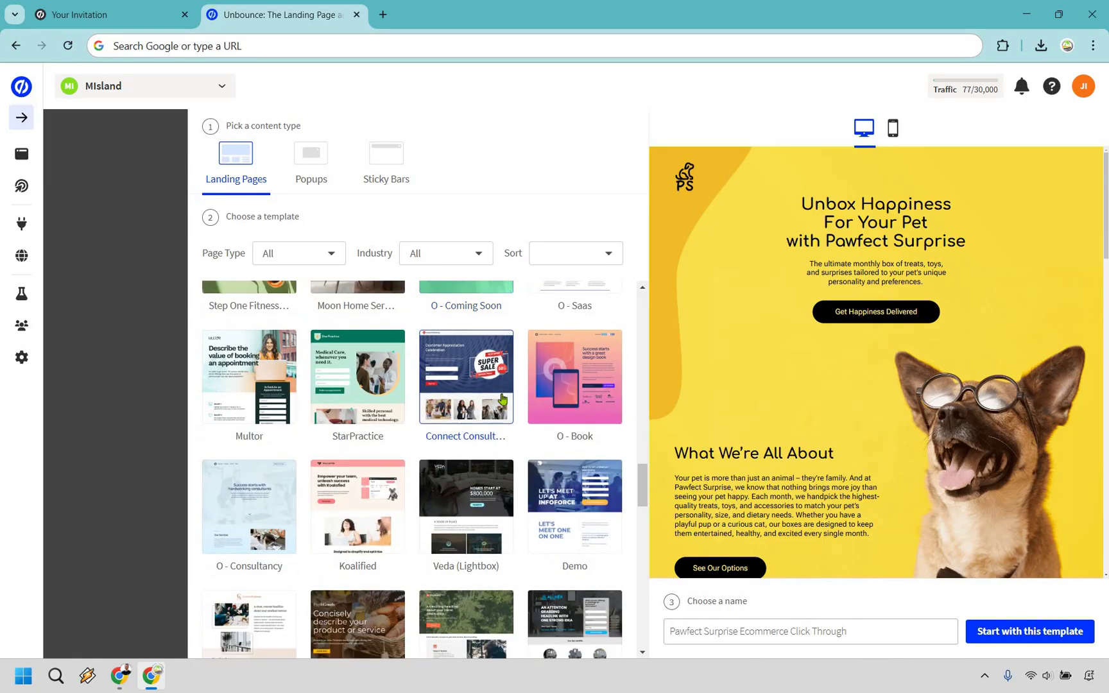
{"action": "scroll", "coordinate": [503, 399], "scroll_direction": "down", "scroll_amount": 12}
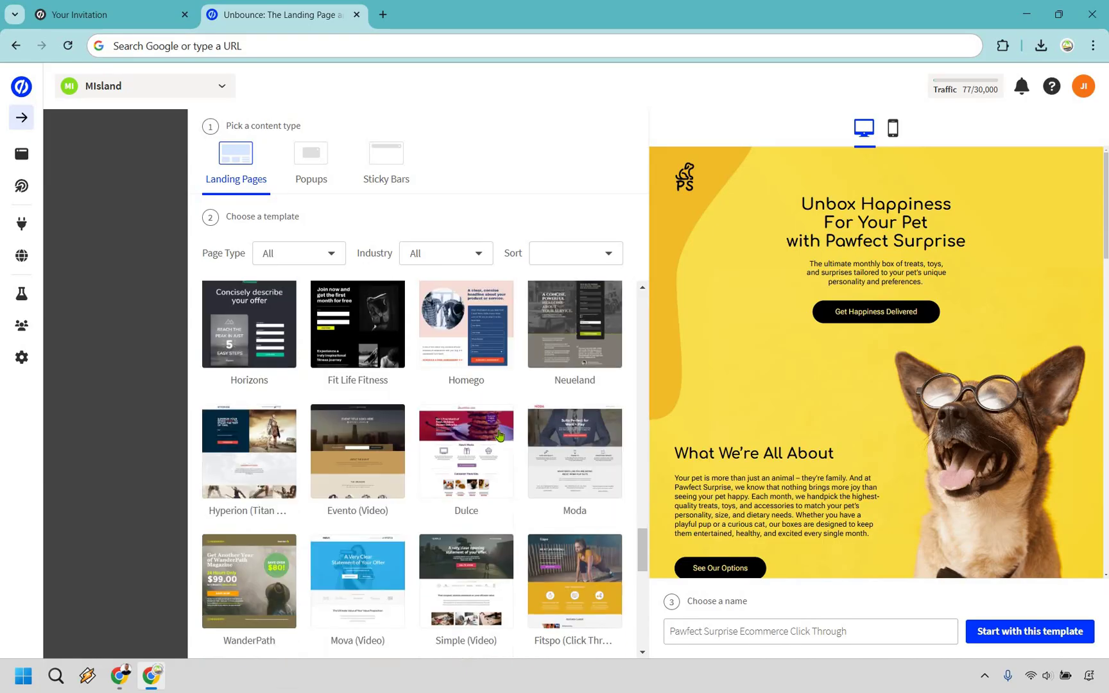
{"action": "scroll", "coordinate": [500, 439], "scroll_direction": "down", "scroll_amount": 4}
{"action": "scroll", "coordinate": [503, 437], "scroll_direction": "down", "scroll_amount": 3}
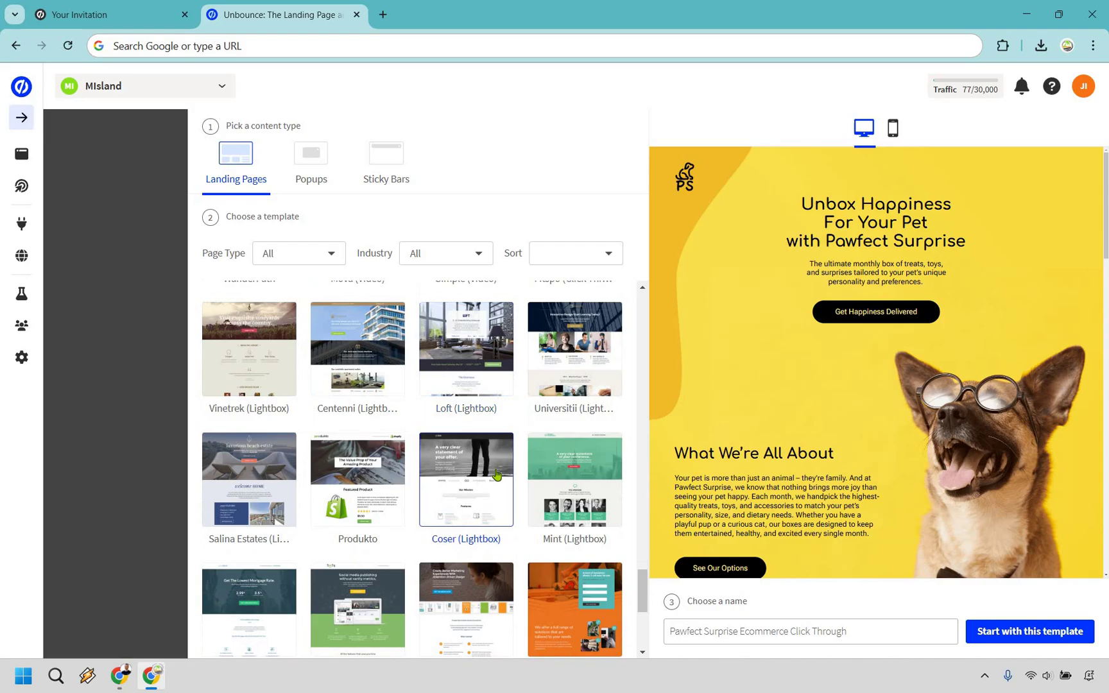
{"action": "scroll", "coordinate": [504, 436], "scroll_direction": "up", "scroll_amount": 10}
{"action": "scroll", "coordinate": [372, 478], "scroll_direction": "down", "scroll_amount": 12}
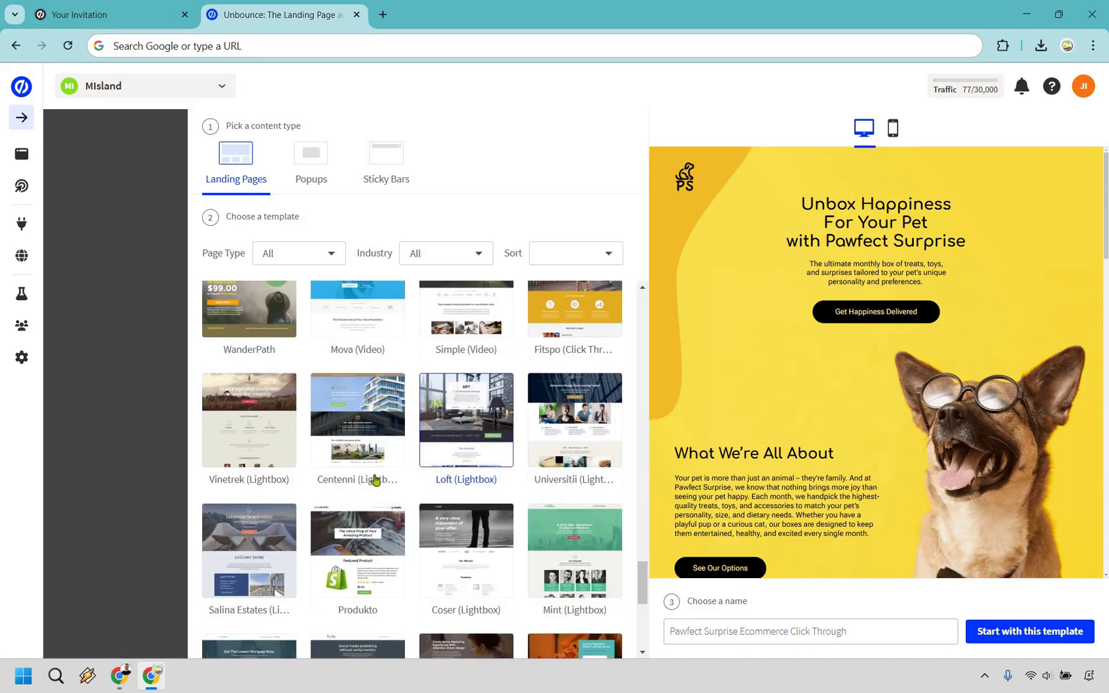
{"action": "left_click", "coordinate": [376, 479]}
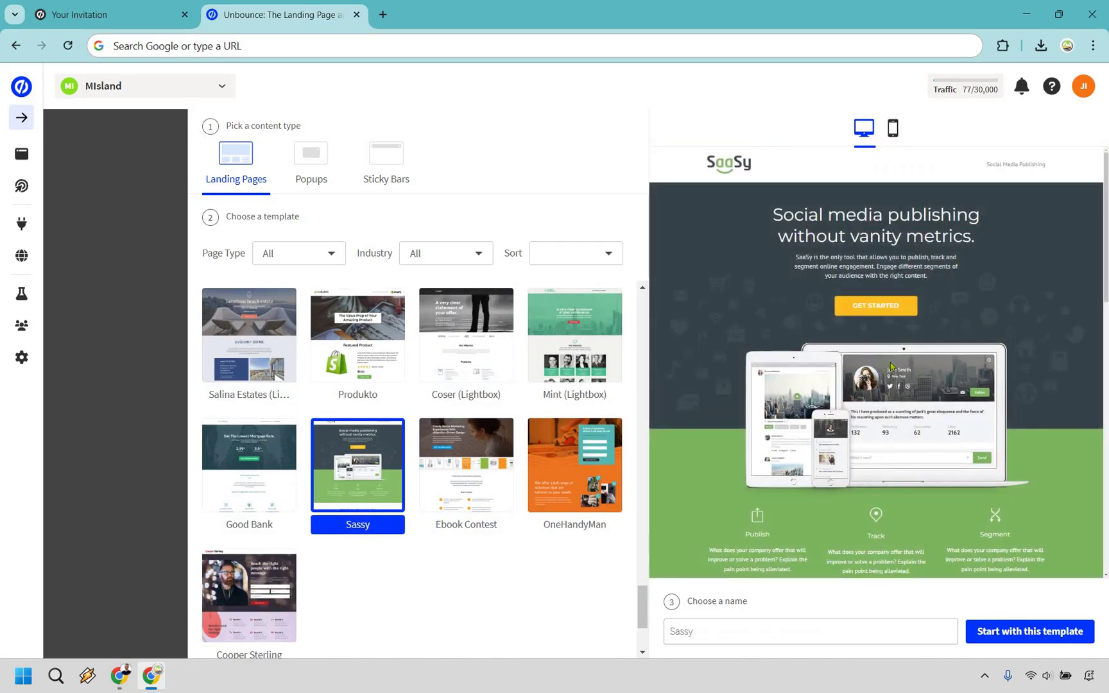
Rename the page from 'Sassy' to 'Unbounce Demo' and create it from the template.
{"action": "left_click", "coordinate": [730, 626]}
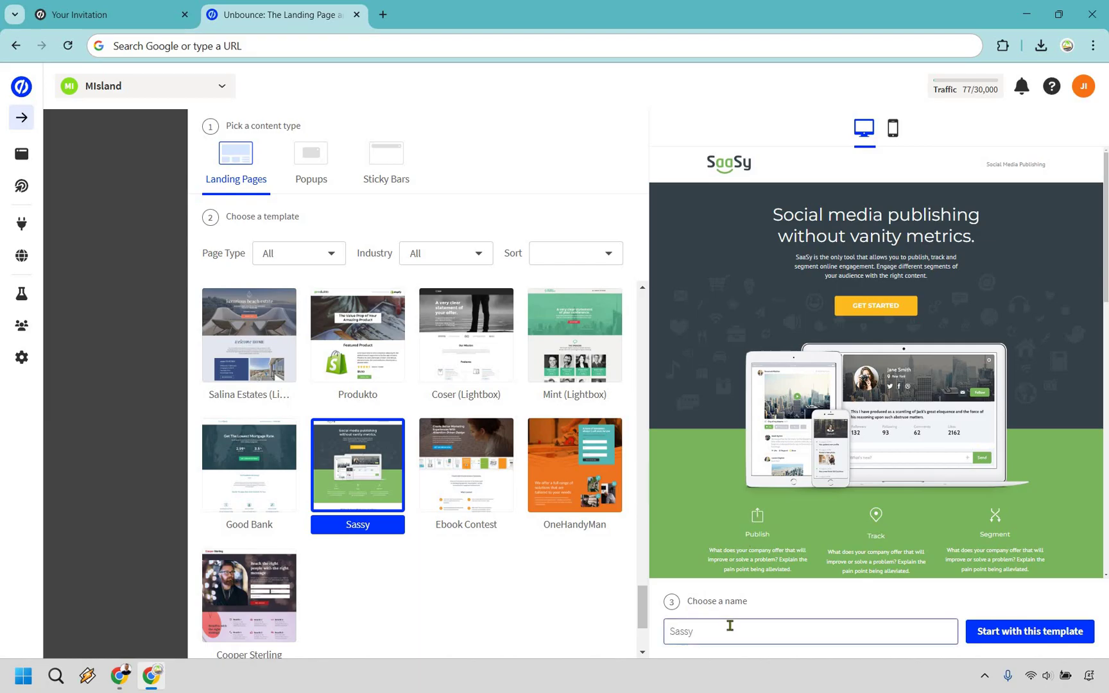
{"action": "key", "text": "ctrl+a"}
{"action": "key", "text": "BackSpace"}
{"action": "type", "text": "Unbo"}
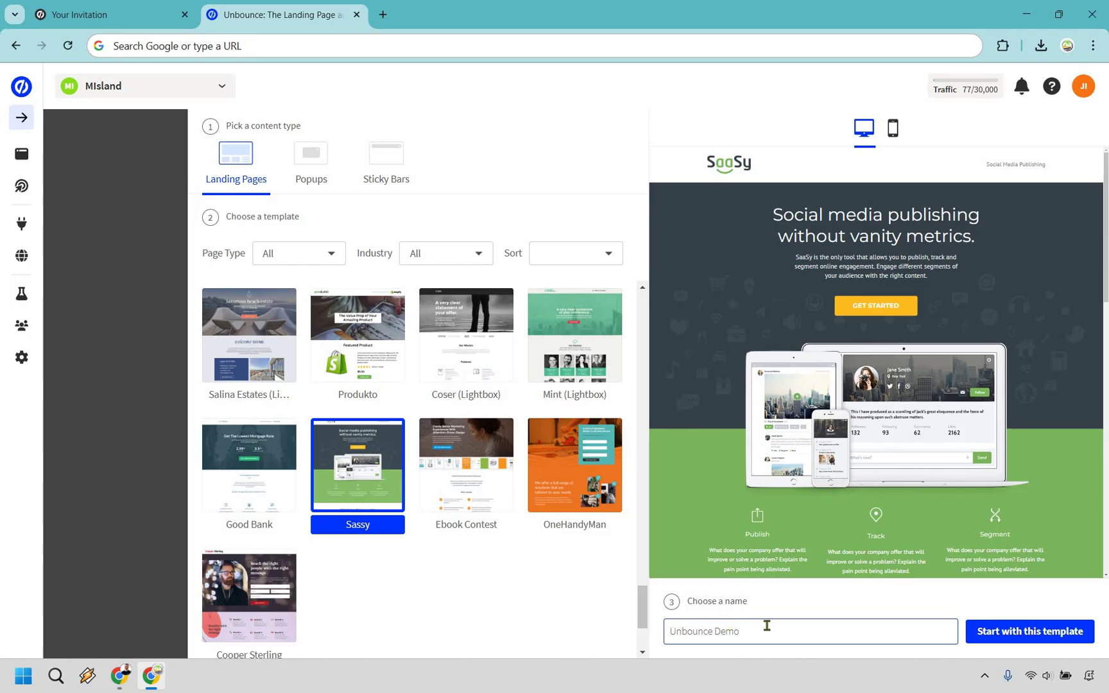
{"action": "left_click", "coordinate": [1023, 632]}
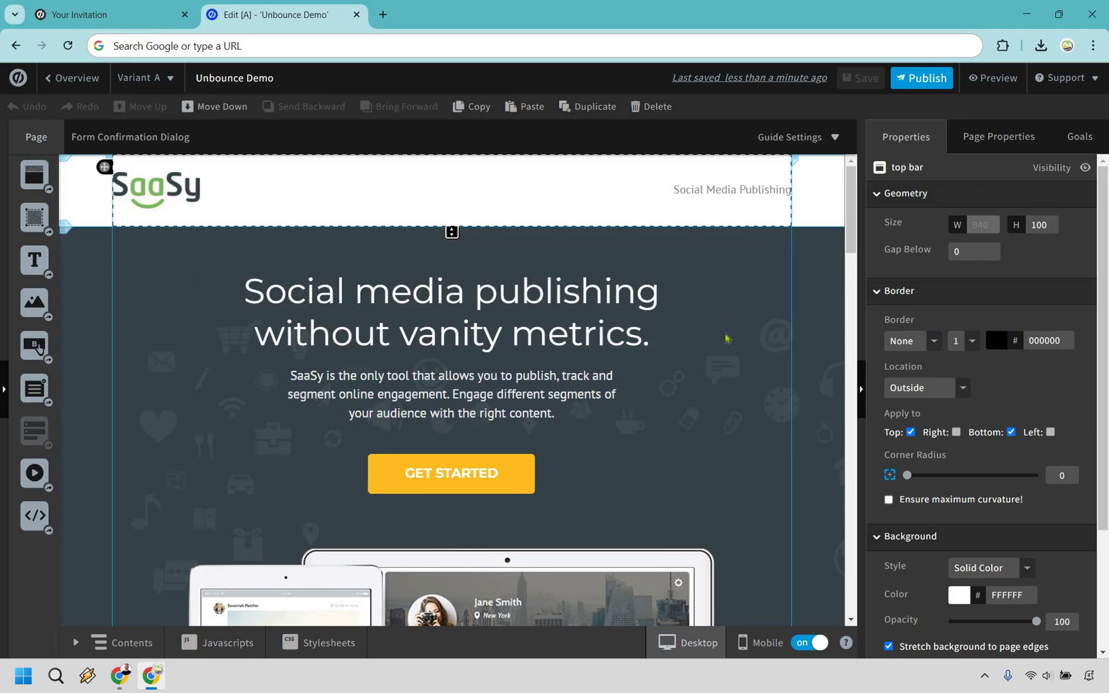
Delete the subtitle text under the testimonials section's customers heading.
{"action": "scroll", "coordinate": [714, 309], "scroll_direction": "down", "scroll_amount": 9}
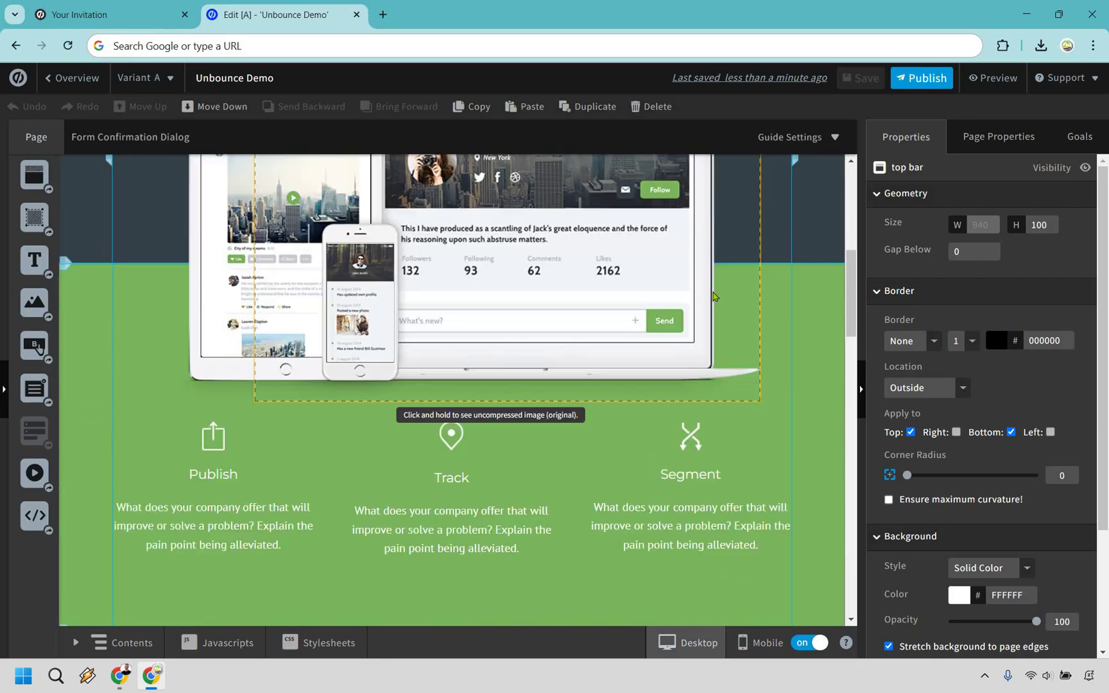
{"action": "scroll", "coordinate": [713, 302], "scroll_direction": "down", "scroll_amount": 12}
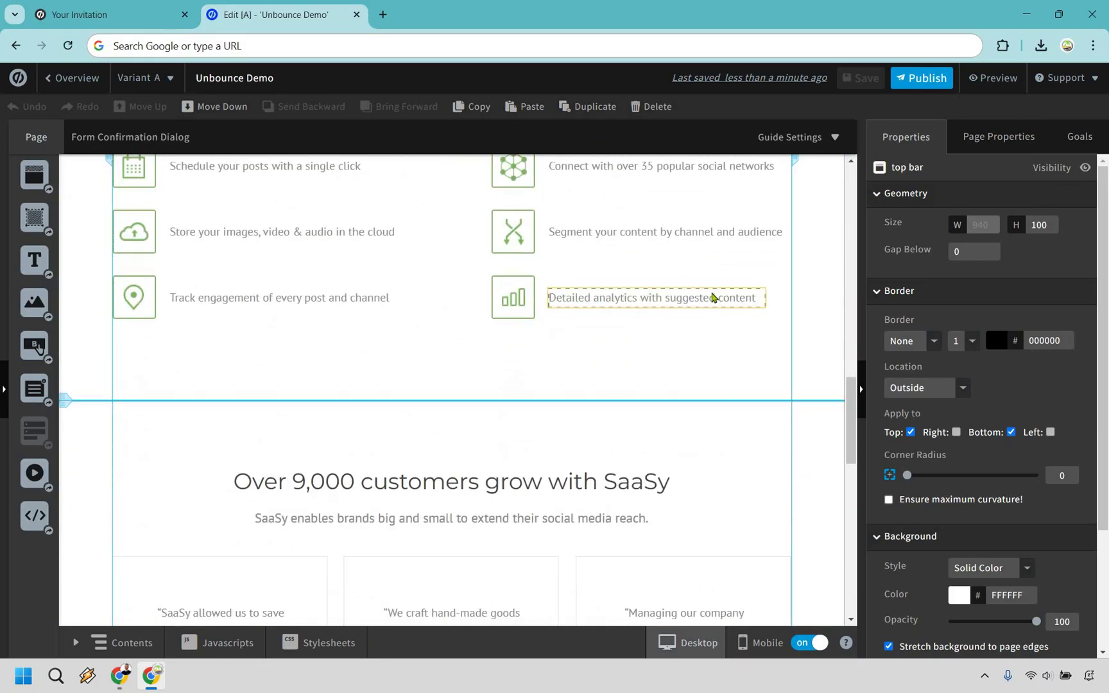
{"action": "scroll", "coordinate": [644, 310], "scroll_direction": "down", "scroll_amount": 1}
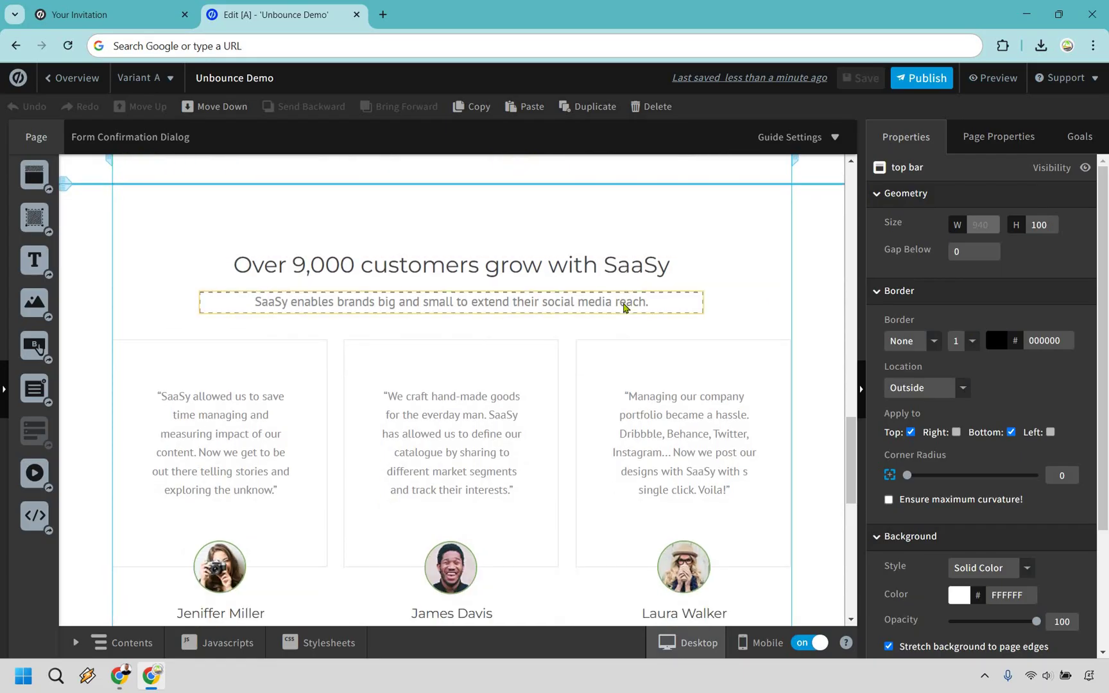
{"action": "left_click", "coordinate": [624, 308]}
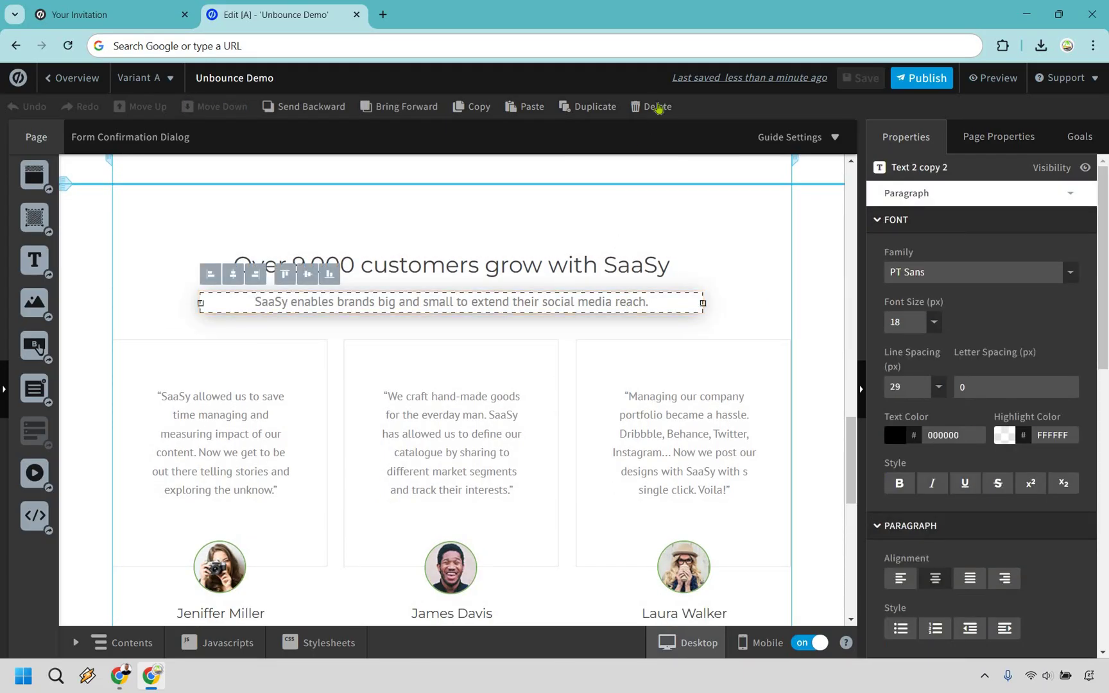
{"action": "key", "text": "Delete"}
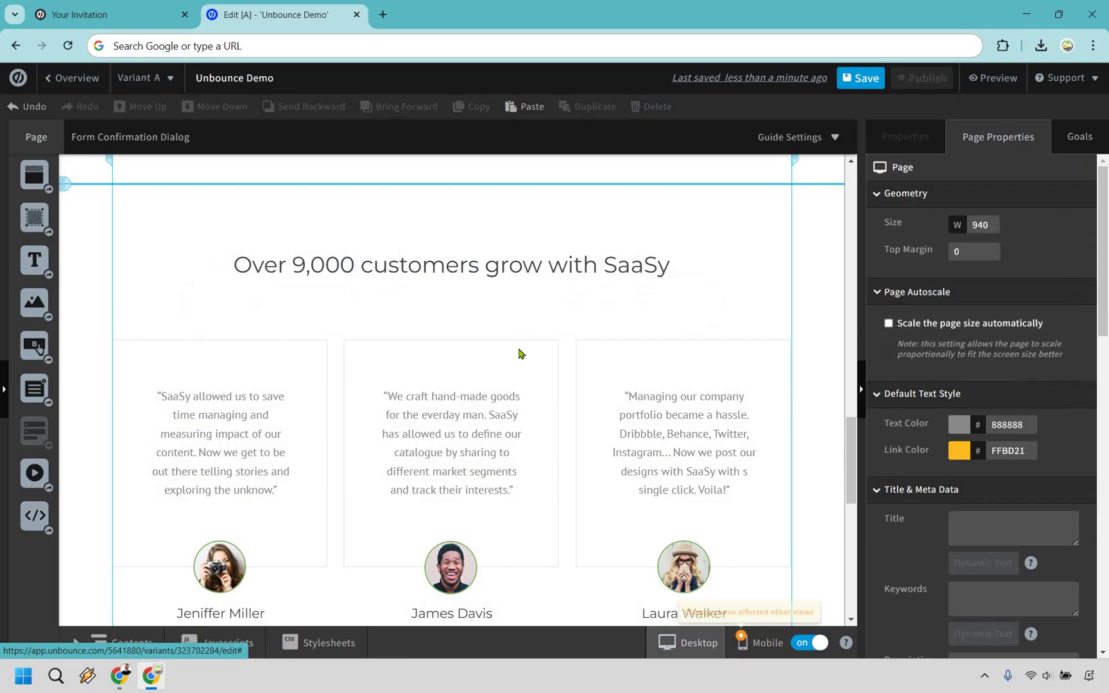
{"action": "scroll", "coordinate": [522, 358], "scroll_direction": "up", "scroll_amount": 15}
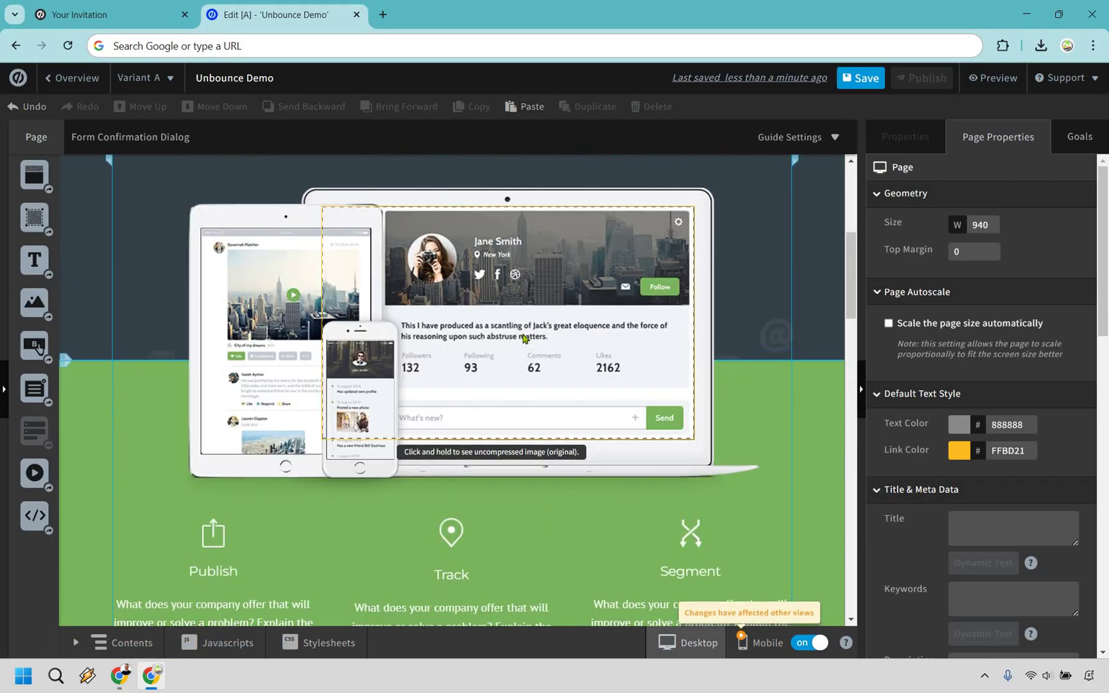
{"action": "scroll", "coordinate": [524, 339], "scroll_direction": "down", "scroll_amount": 5}
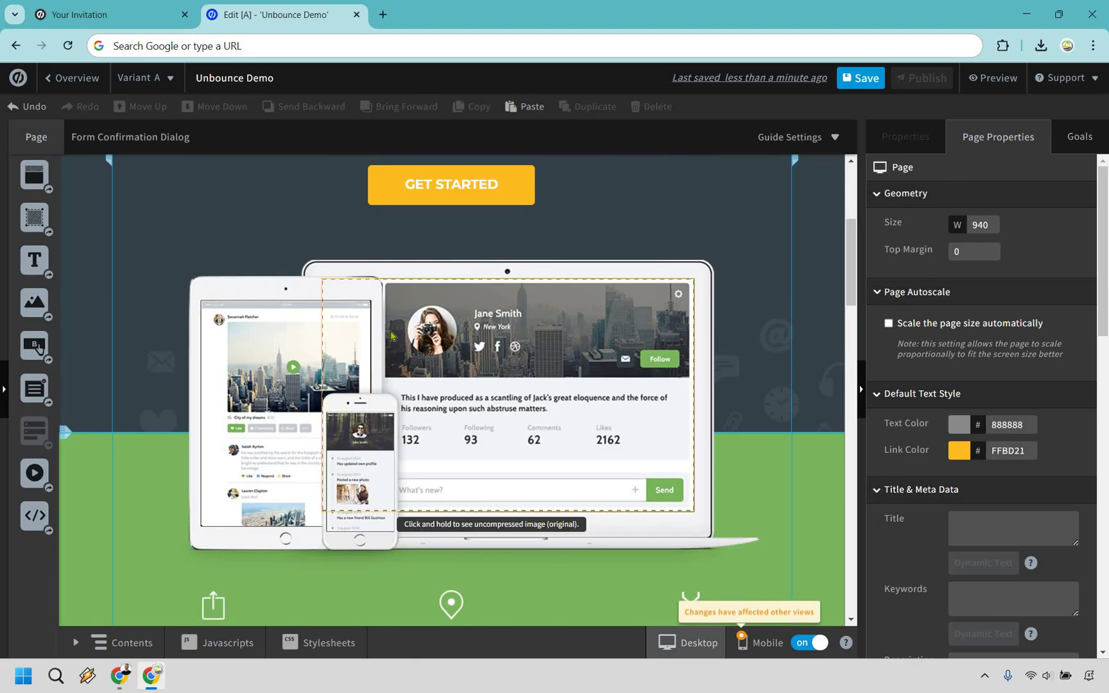
{"action": "scroll", "coordinate": [433, 335], "scroll_direction": "down", "scroll_amount": 1}
{"action": "scroll", "coordinate": [434, 321], "scroll_direction": "down", "scroll_amount": 10}
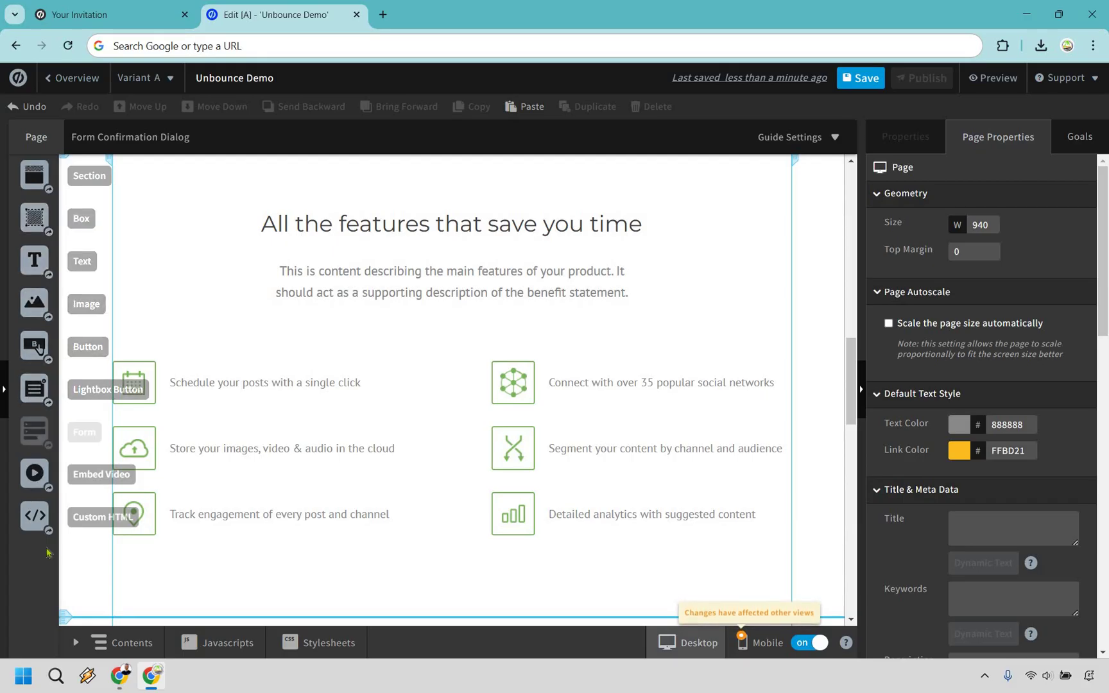
Delete the 'Over 9,000 customers grow with SaaSy' heading, leaving the section empty.
{"action": "scroll", "coordinate": [512, 271], "scroll_direction": "down", "scroll_amount": 5}
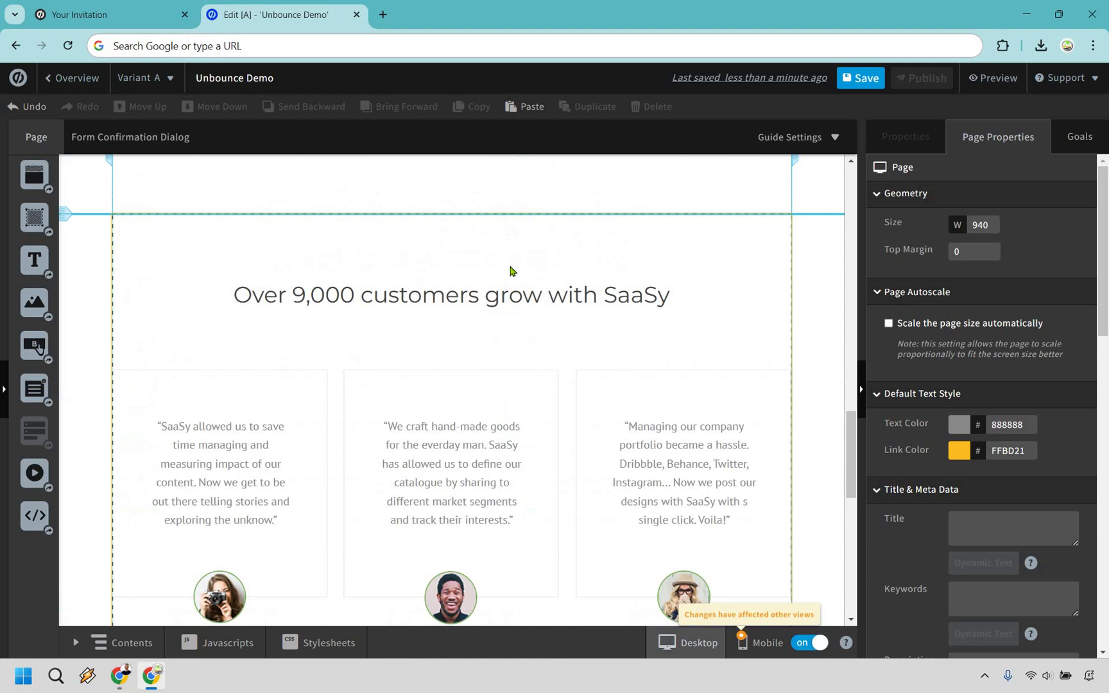
{"action": "scroll", "coordinate": [512, 271], "scroll_direction": "down", "scroll_amount": 8}
{"action": "scroll", "coordinate": [505, 338], "scroll_direction": "up", "scroll_amount": 7}
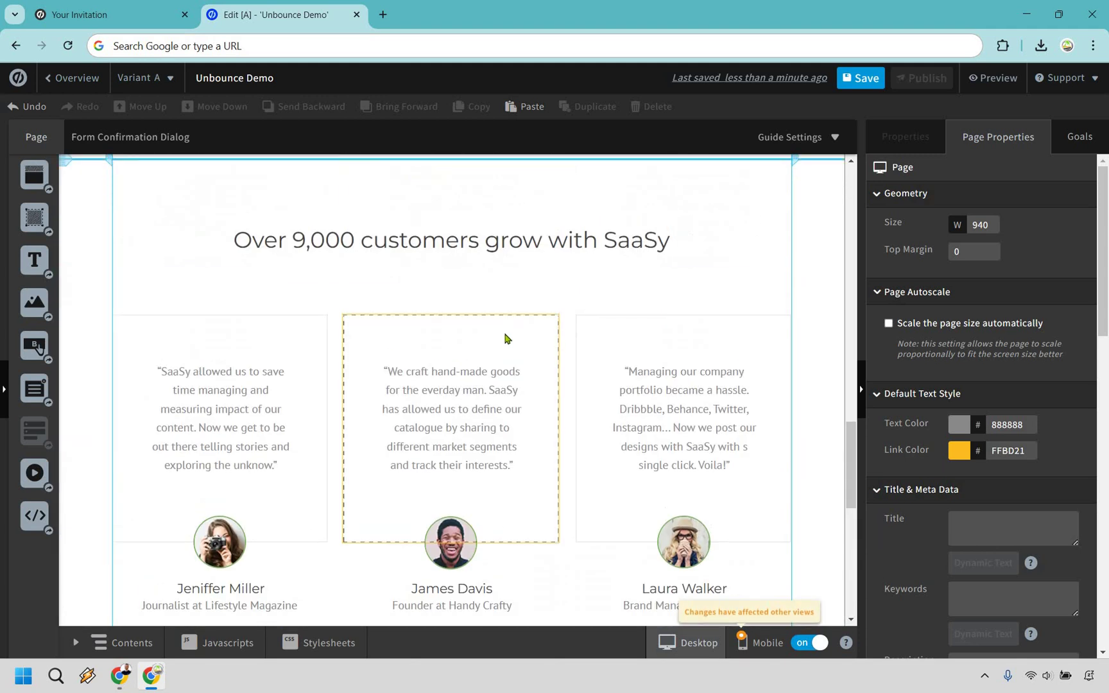
{"action": "scroll", "coordinate": [487, 327], "scroll_direction": "up", "scroll_amount": 2}
{"action": "scroll", "coordinate": [461, 315], "scroll_direction": "down", "scroll_amount": 3}
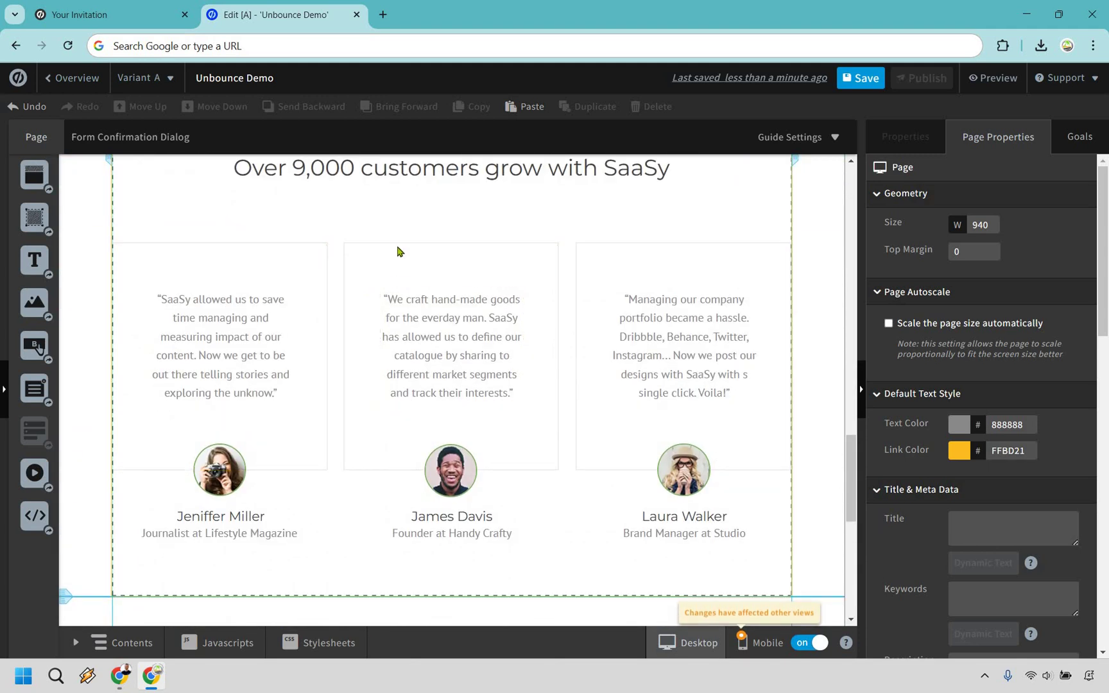
{"action": "scroll", "coordinate": [398, 250], "scroll_direction": "up", "scroll_amount": 1}
{"action": "left_click", "coordinate": [379, 247]}
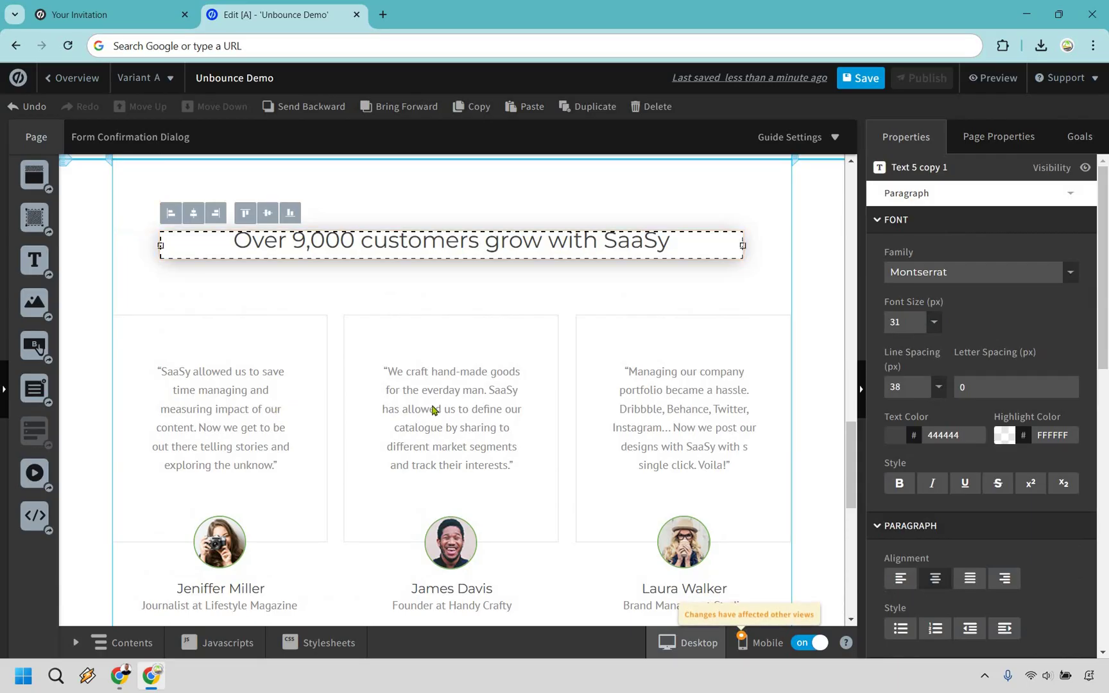
{"action": "key", "text": "Delete"}
{"action": "key", "text": "Delete"}
{"action": "key", "text": "Delete"}
{"action": "key", "text": "Delete"}
{"action": "key", "text": "Delete"}
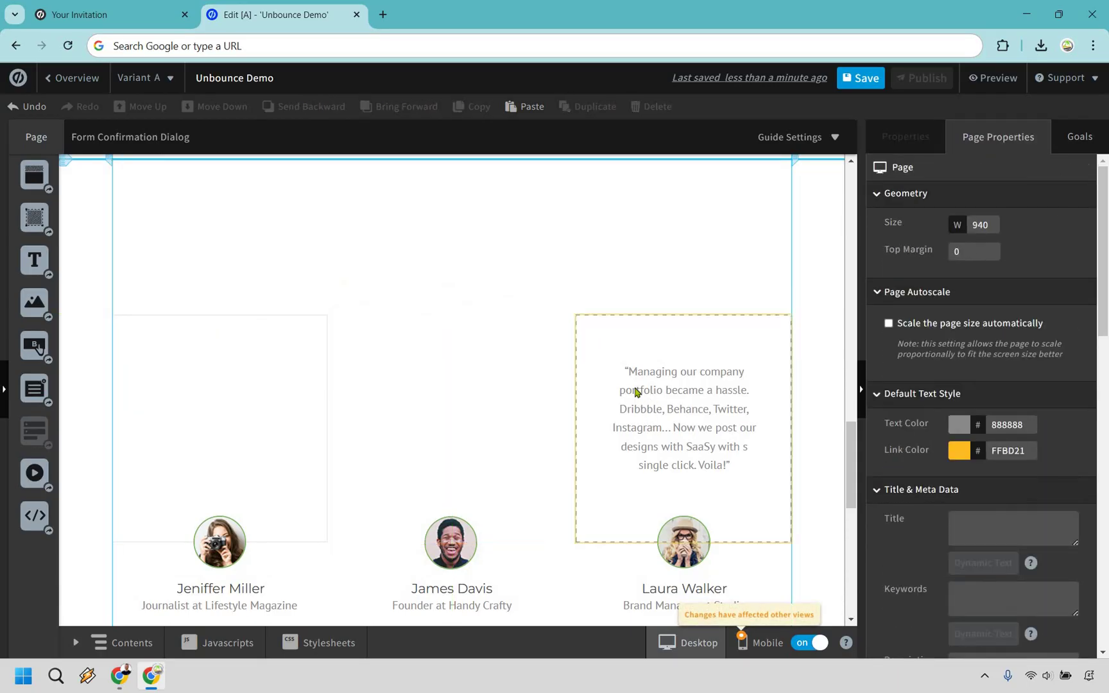
{"action": "scroll", "coordinate": [664, 443], "scroll_direction": "up", "scroll_amount": 1}
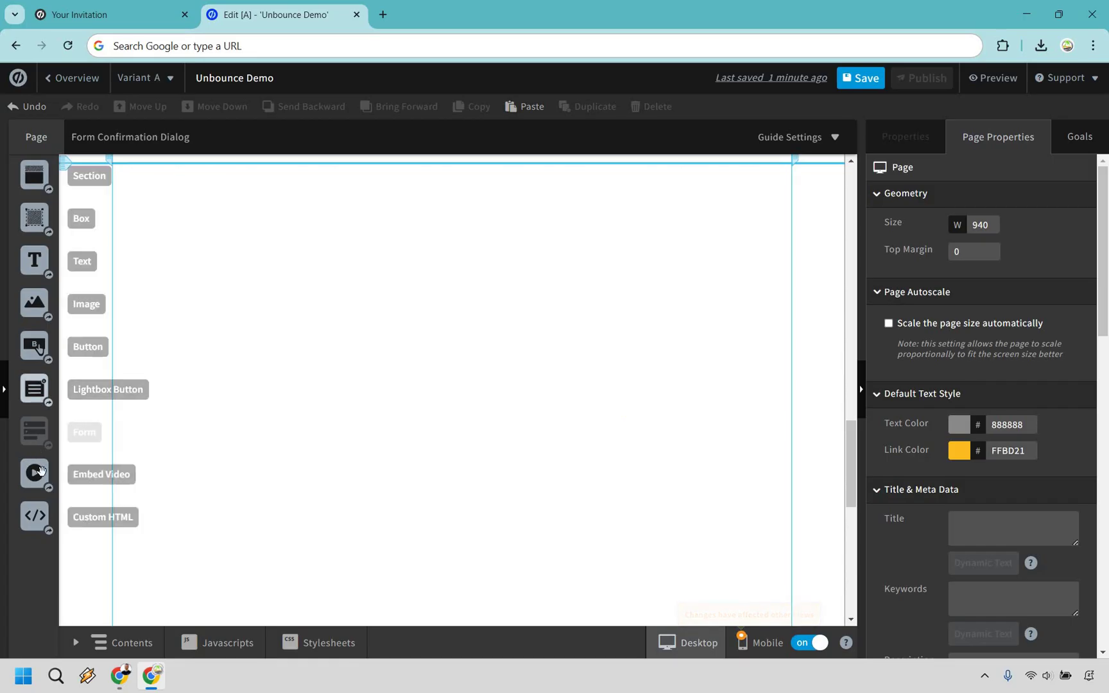
Drop an Embed Video element into the empty section with the pasted YouTube iframe code saved.
{"action": "left_click_drag", "start_coordinate": [42, 477], "coordinate": [534, 402]}
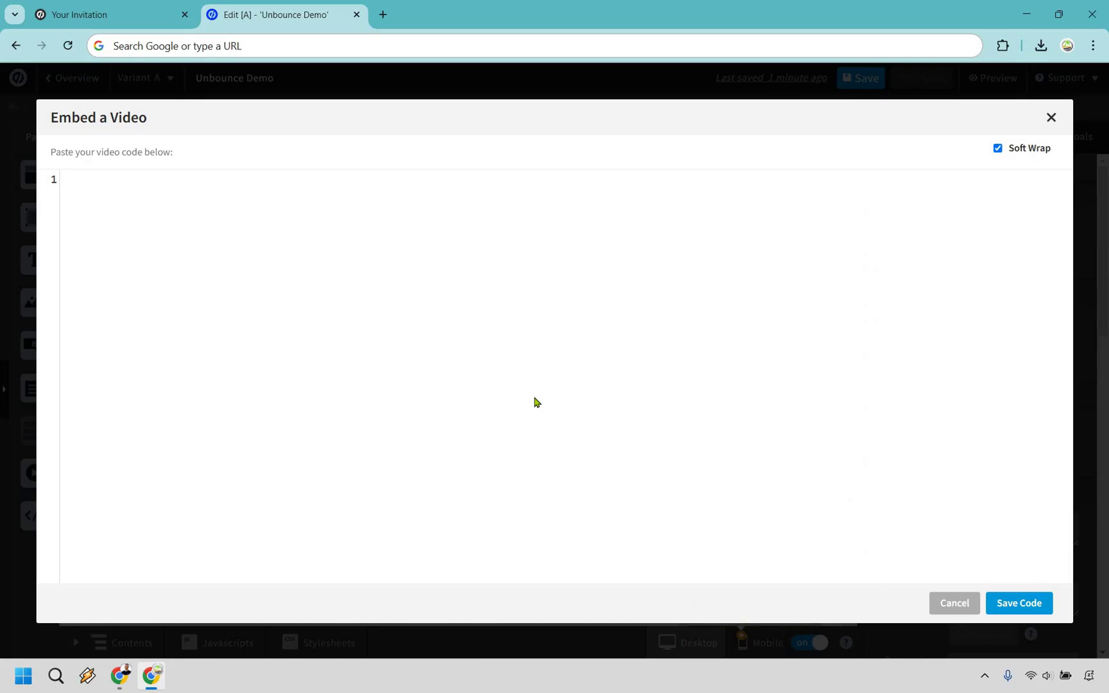
{"action": "left_click", "coordinate": [334, 228]}
{"action": "type", "text": "<iframe width=\"560\" height=\"315\" src=\"https://www.youtube.com/embed/oum46pr8oNI?si=wq6_C7wIBlHbSp09\" title=\"YouTube video player\" frameborder=\"0\" allow=\"accelerometer; autoplay; clipboard-write; encrypted-media; gyroscope; picture-in-picture; web-share\" referrerpolicy=\"strict-origin-when-cross-origin\" allowfullscreen></iframe>"}
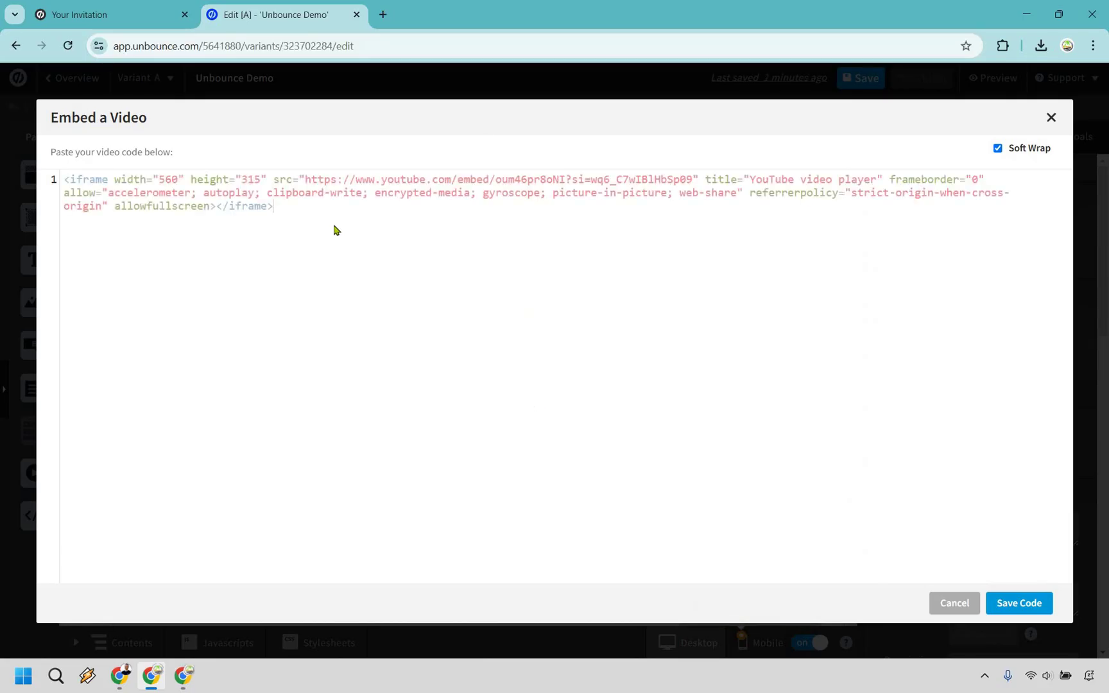
{"action": "left_click", "coordinate": [1022, 605]}
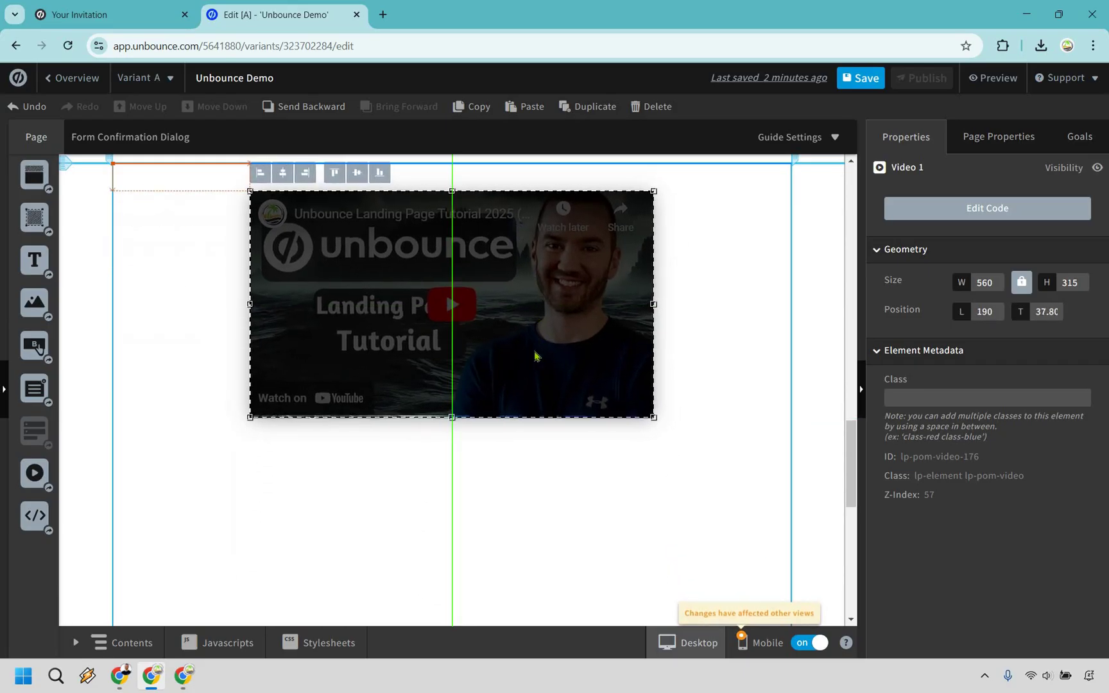
Resize the video to 788×443, centre it horizontally, and place a text box above it.
{"action": "left_click_drag", "start_coordinate": [535, 355], "coordinate": [649, 460]}
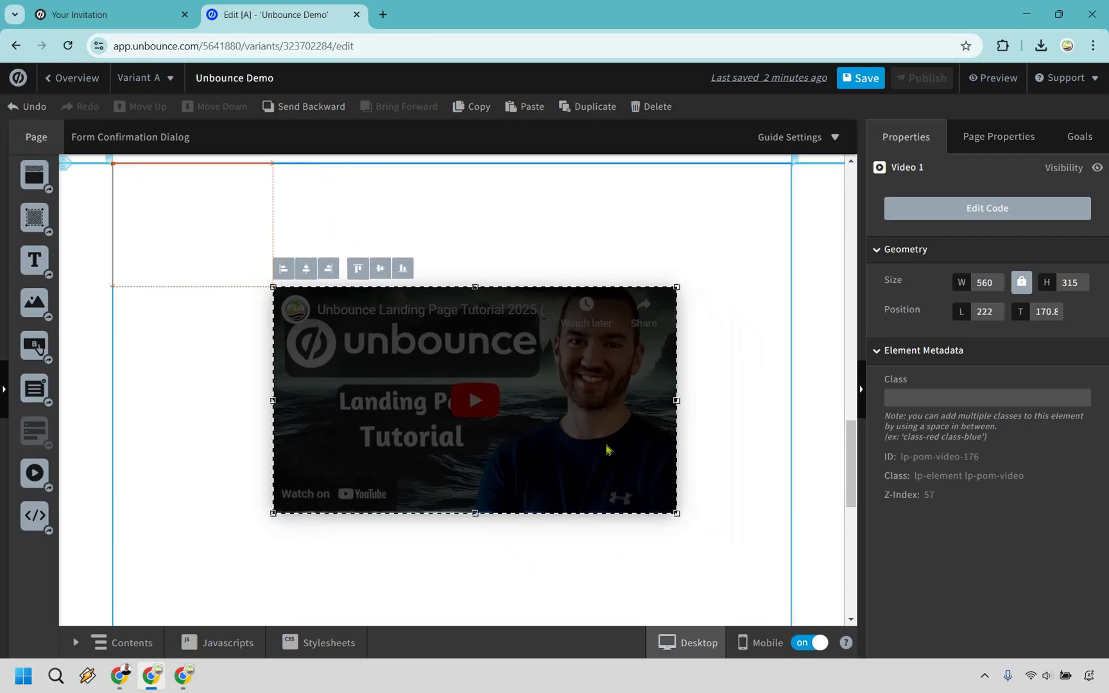
{"action": "left_click_drag", "start_coordinate": [604, 458], "coordinate": [755, 570]}
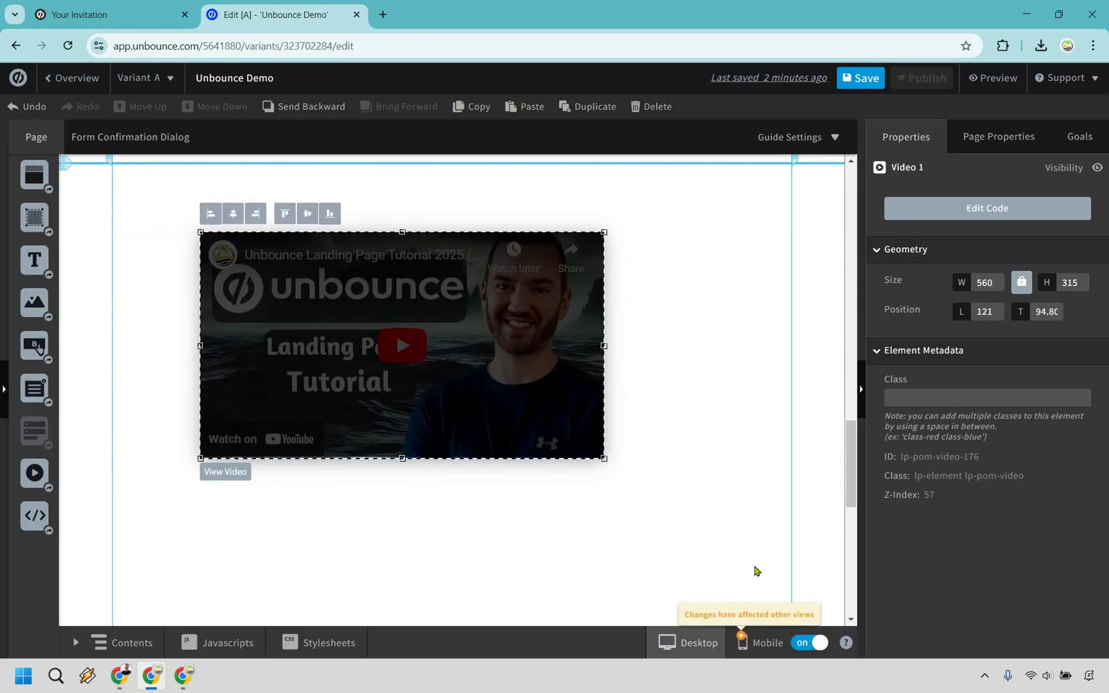
{"action": "left_click_drag", "start_coordinate": [633, 412], "coordinate": [621, 425]}
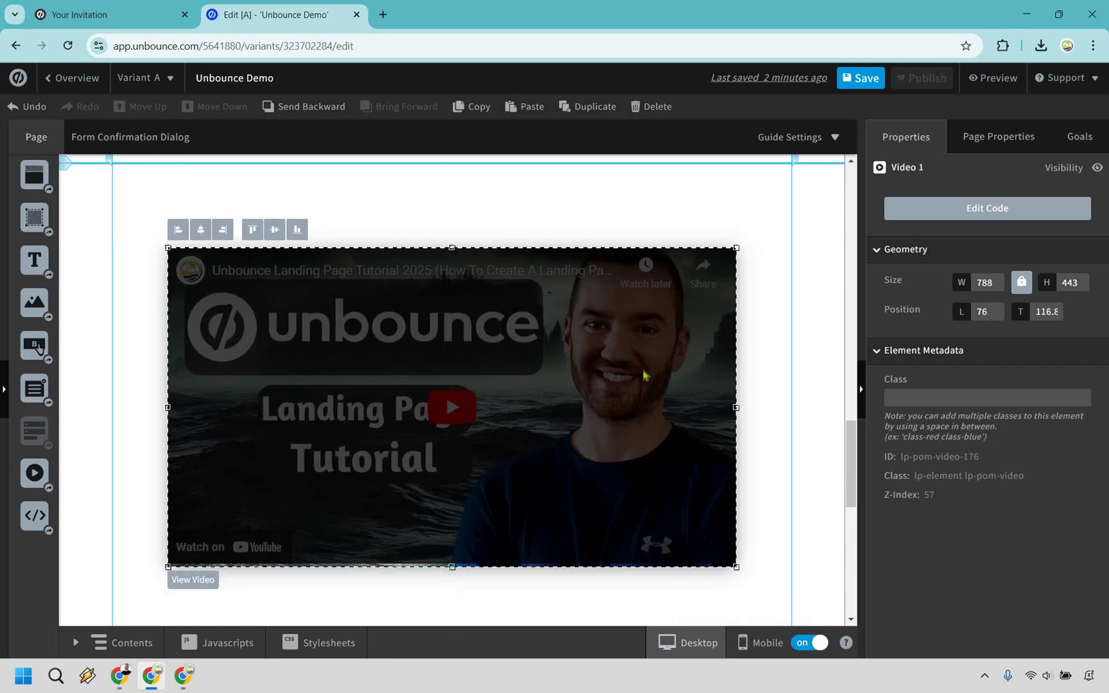
{"action": "scroll", "coordinate": [646, 372], "scroll_direction": "down", "scroll_amount": 2}
{"action": "scroll", "coordinate": [81, 392], "scroll_direction": "up", "scroll_amount": 3}
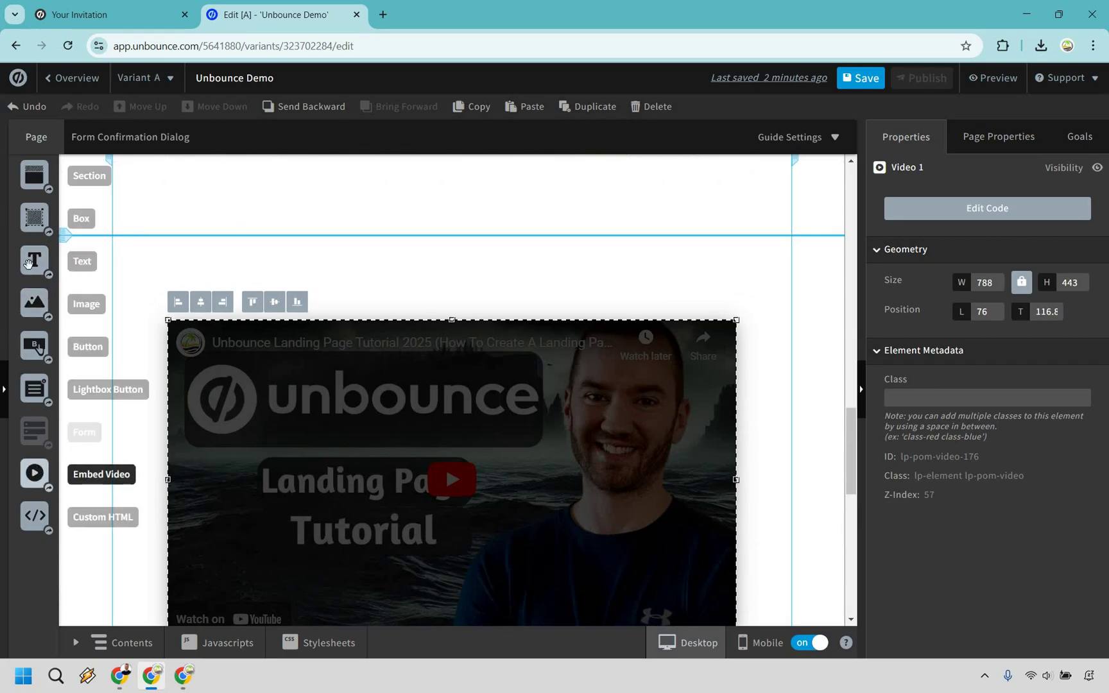
{"action": "left_click_drag", "start_coordinate": [28, 262], "coordinate": [540, 283]}
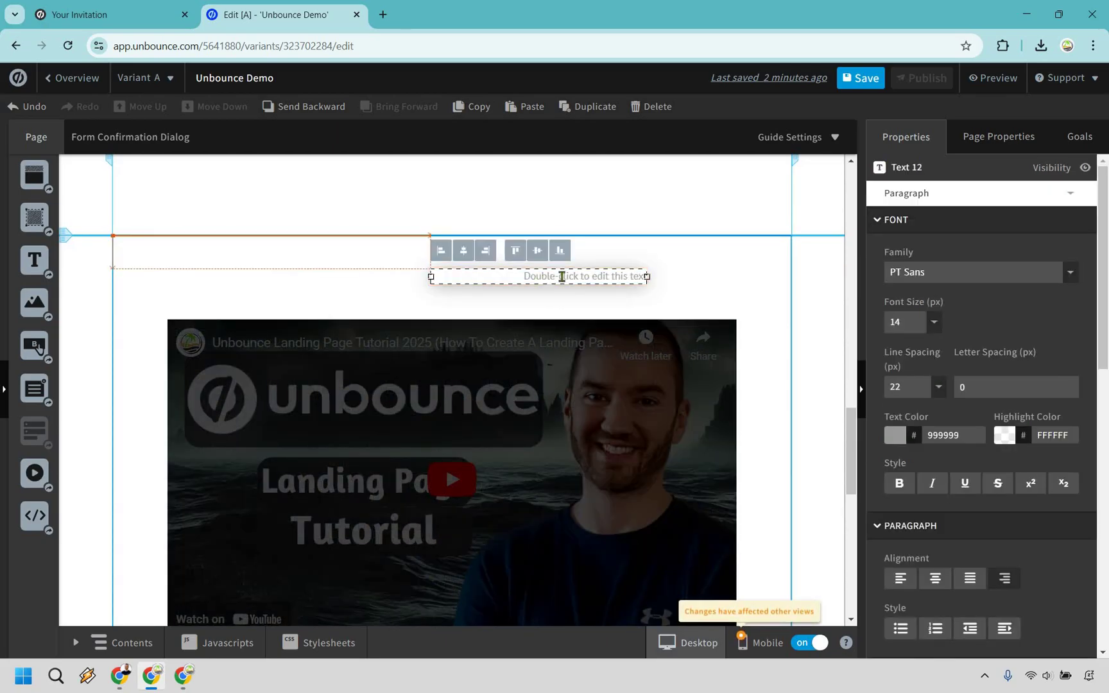
Replace the new text box's placeholder with 'Add your text'.
{"action": "double_click", "coordinate": [559, 276]}
{"action": "key", "text": "BackSpace"}
{"action": "type", "text": "Add"}
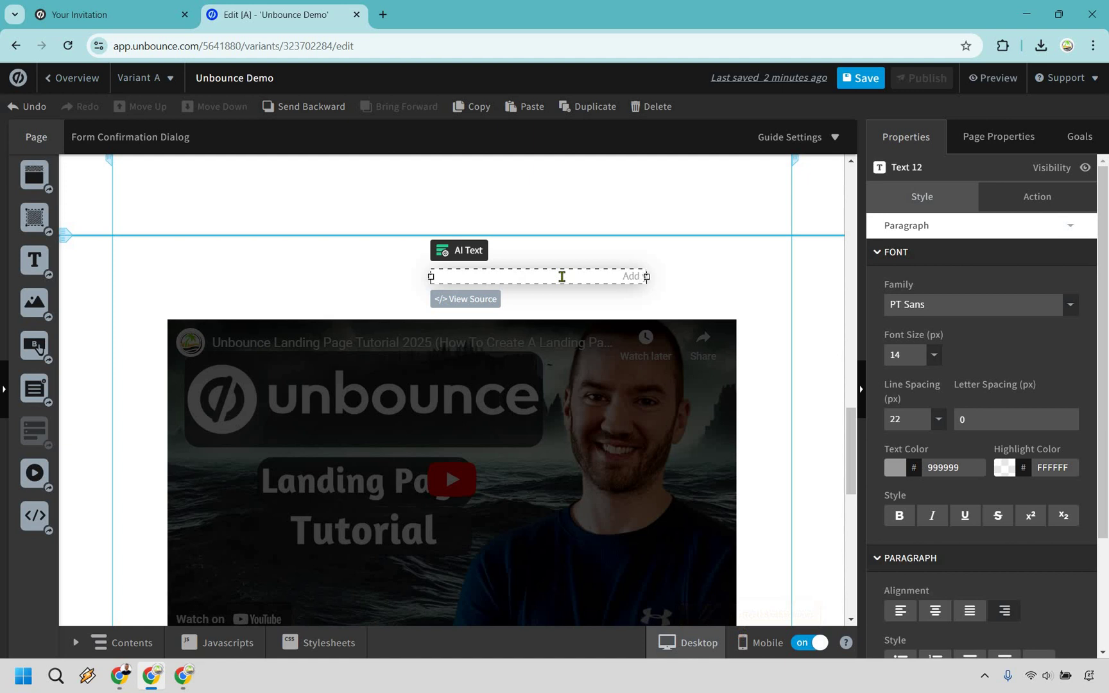
{"action": "type", "text": " your text"}
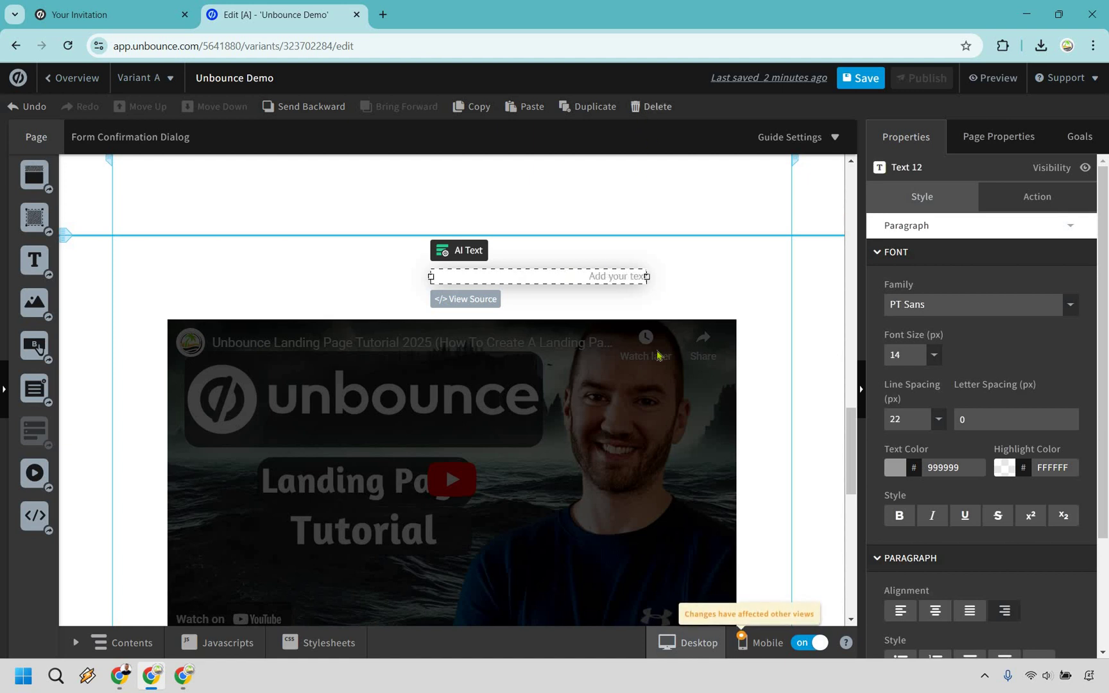
{"action": "left_click", "coordinate": [660, 355]}
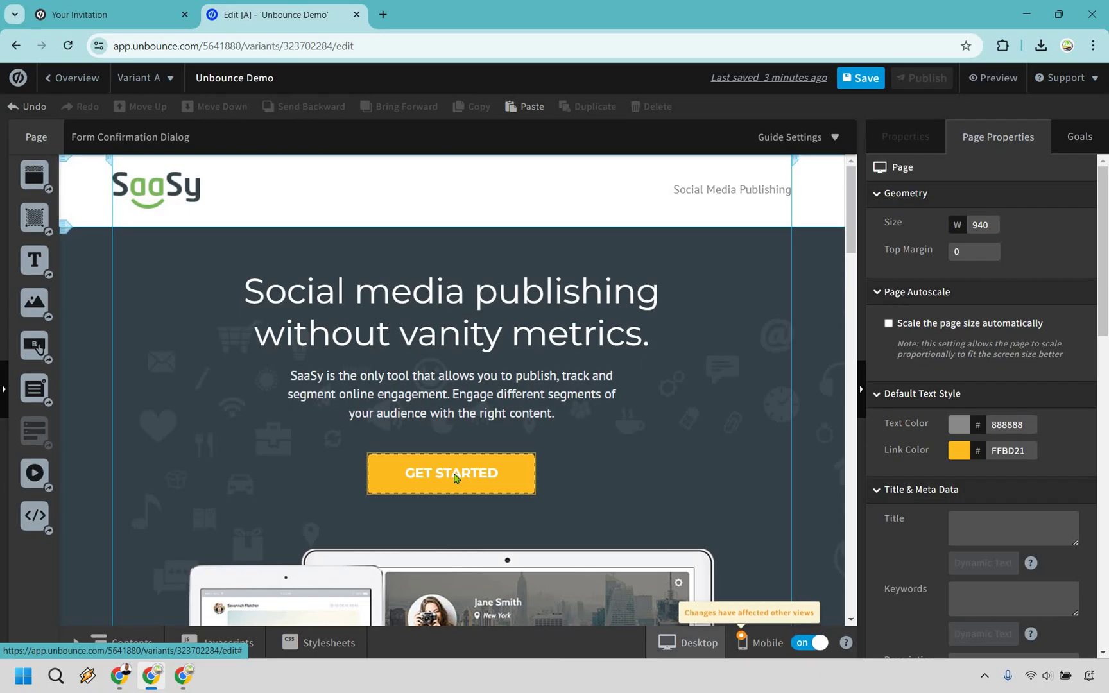
{"action": "left_click", "coordinate": [455, 479]}
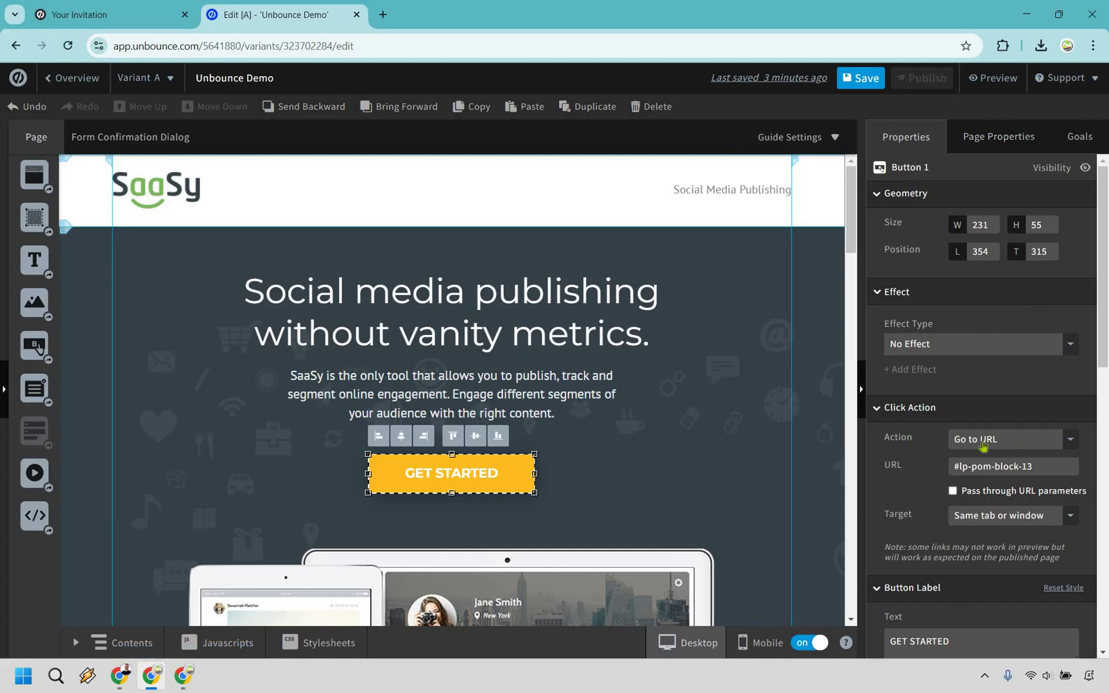
{"action": "triple_click", "coordinate": [1045, 459]}
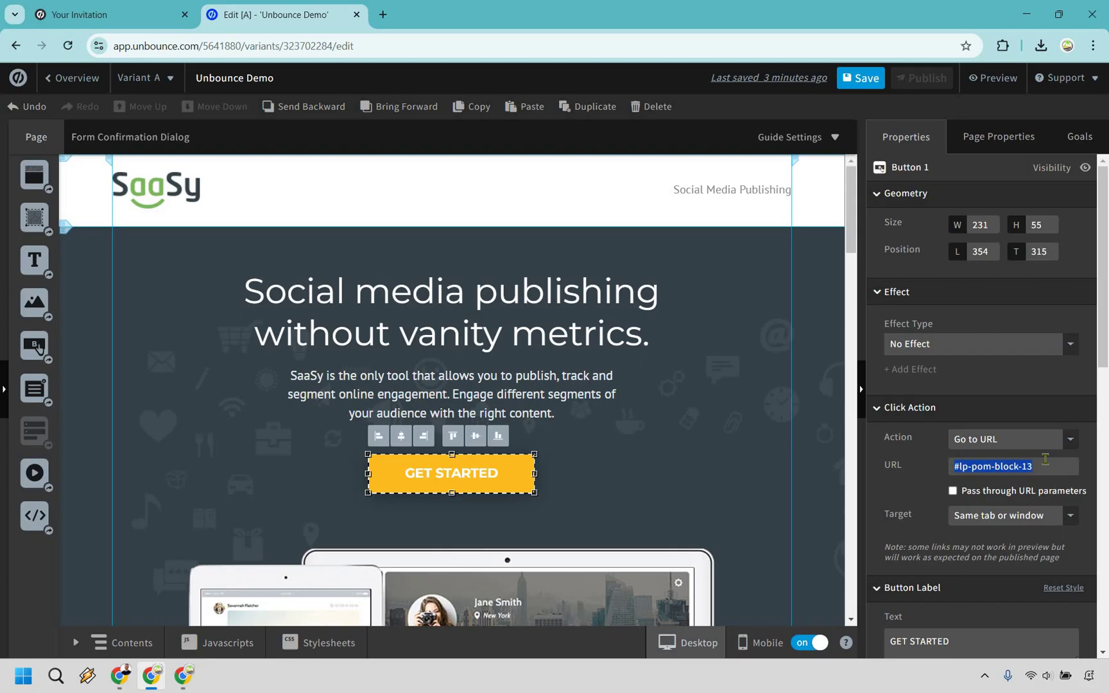
{"action": "type", "text": "www.unbounc"}
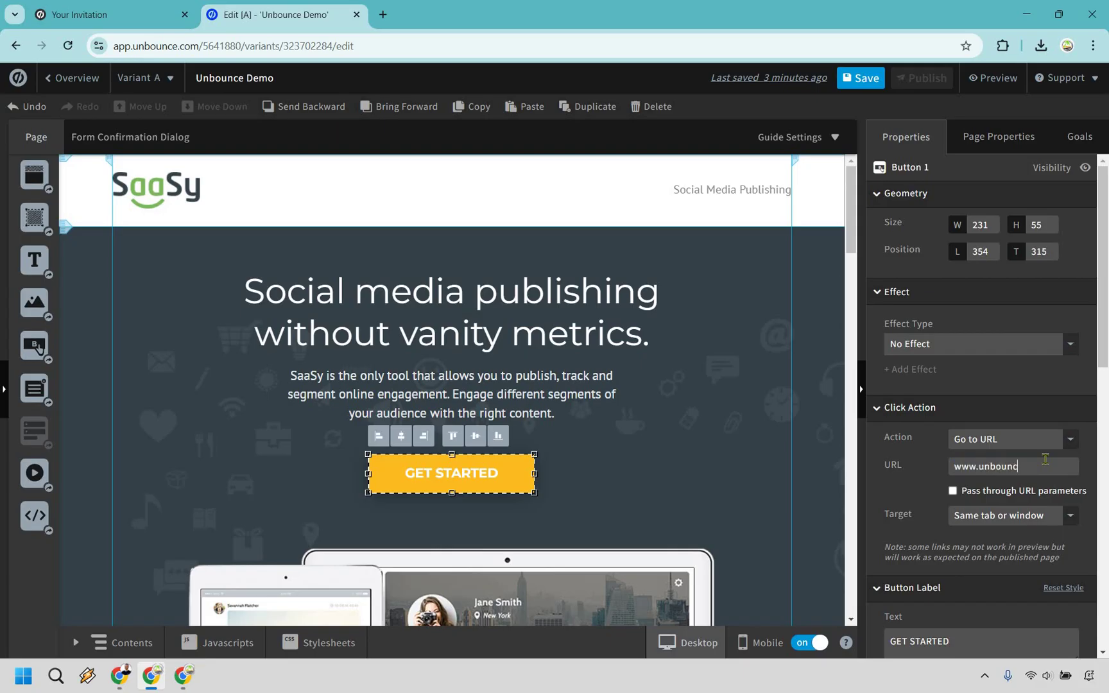
{"action": "type", "text": "e.com"}
{"action": "left_click", "coordinate": [1034, 519]}
{"action": "left_click", "coordinate": [1022, 562]}
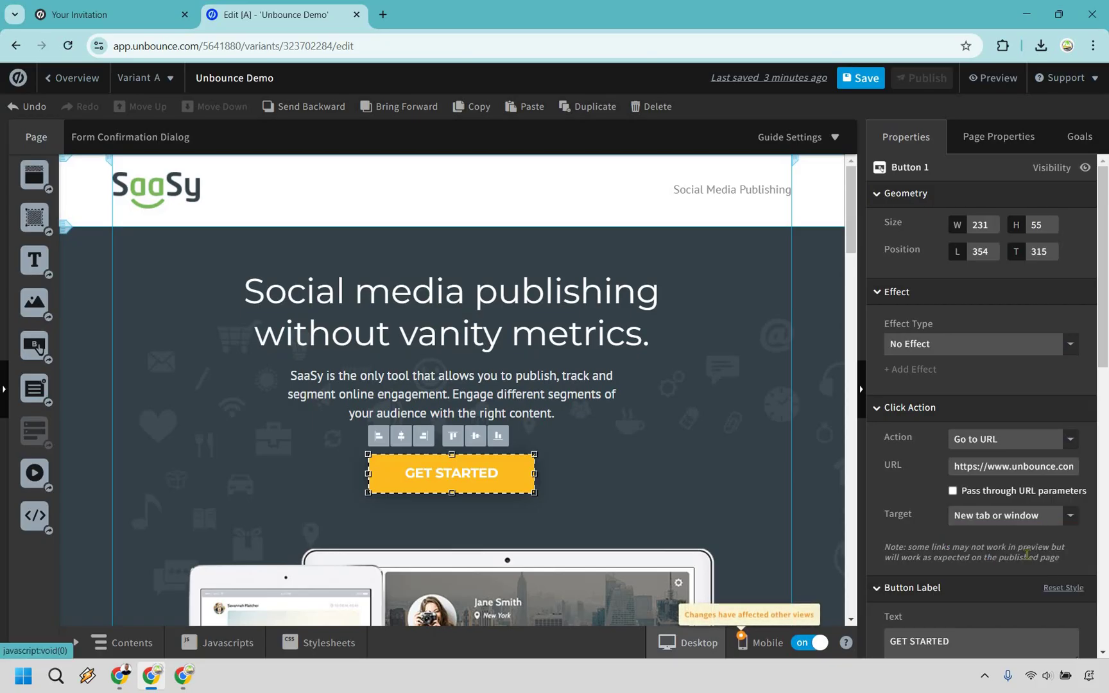
{"action": "left_click", "coordinate": [1080, 136]}
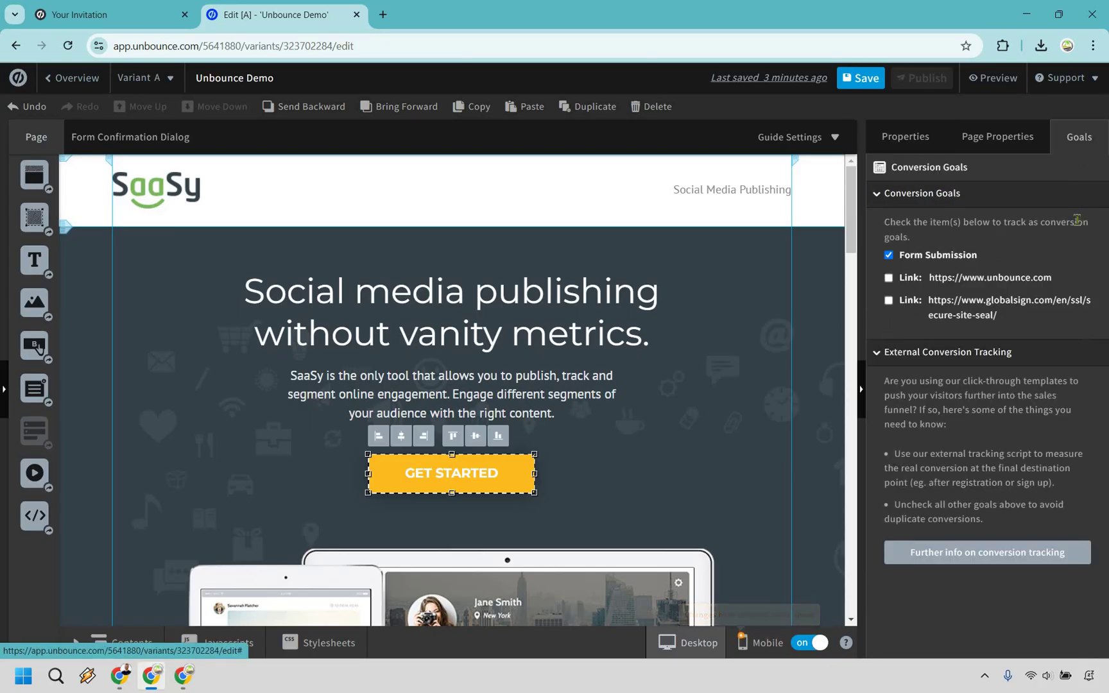
{"action": "left_click", "coordinate": [889, 255]}
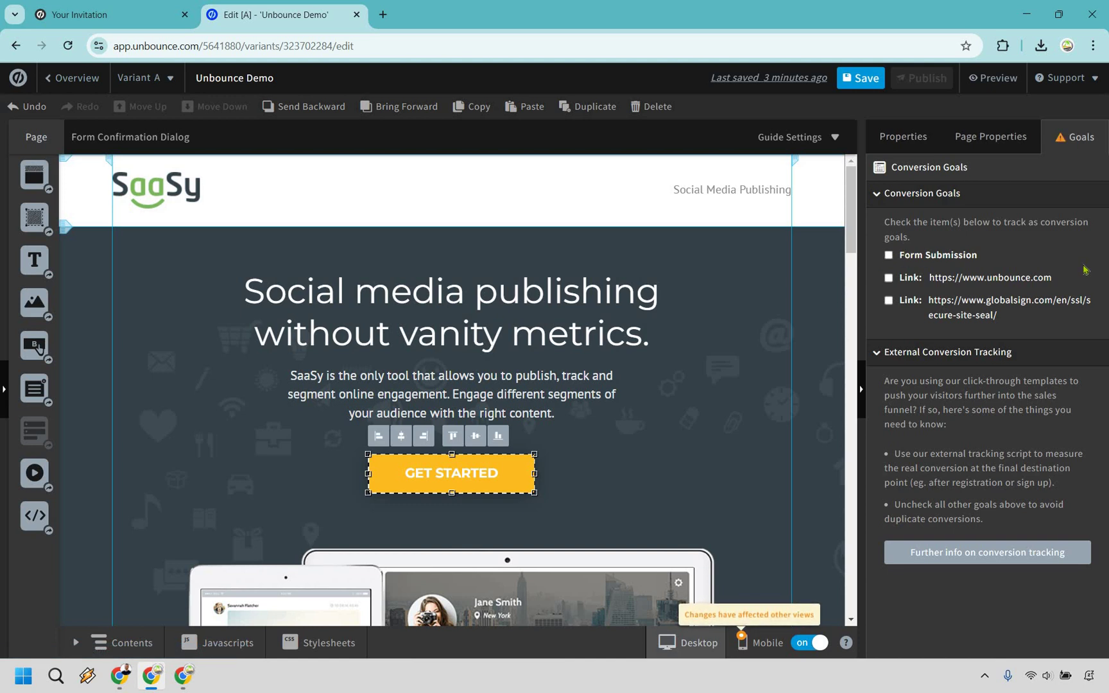
{"action": "left_click", "coordinate": [889, 279]}
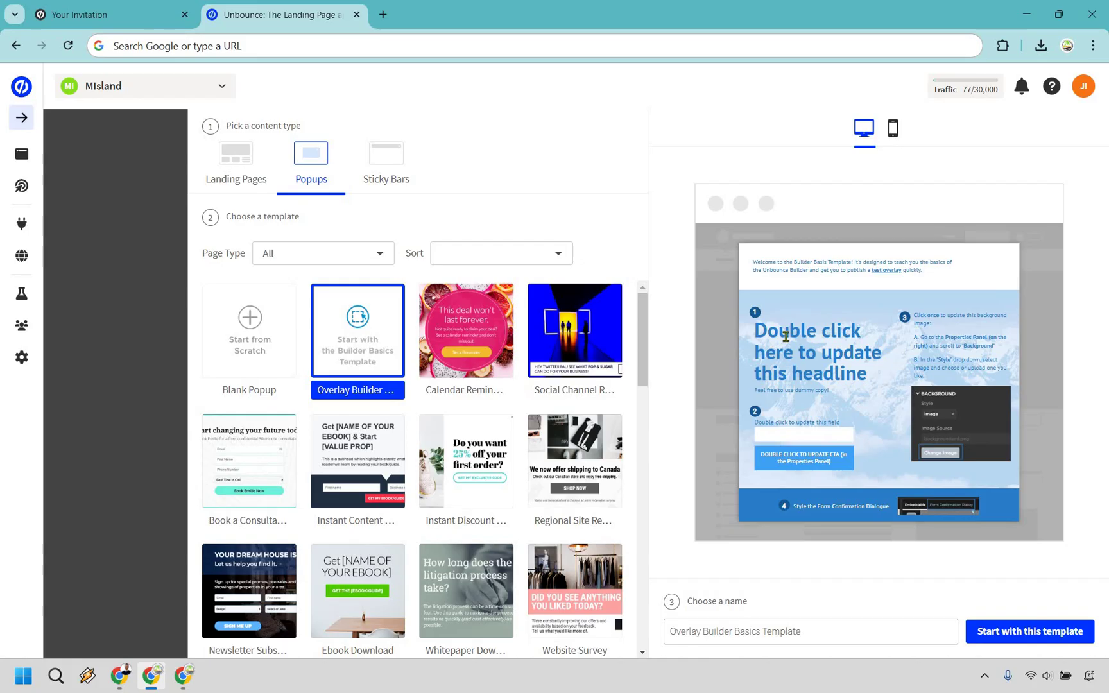
Preview the Instant Discount, Instant Content and Ebook Download popup templates, then browse Sticky Bars templates.
{"action": "left_click", "coordinate": [478, 473]}
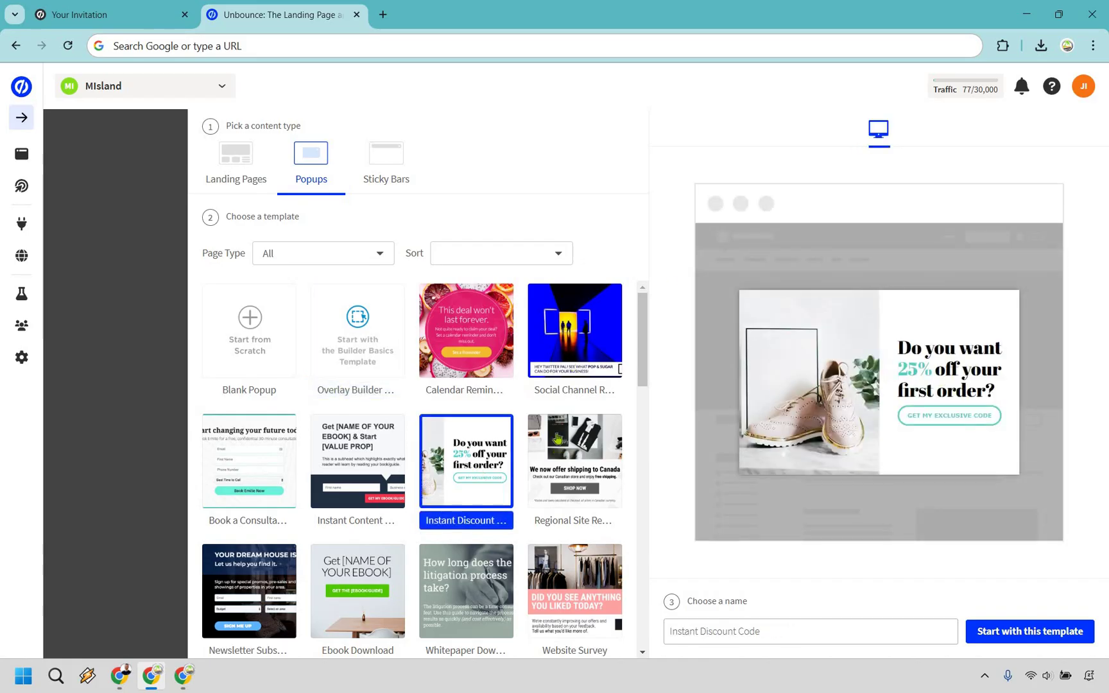
{"action": "left_click", "coordinate": [376, 479]}
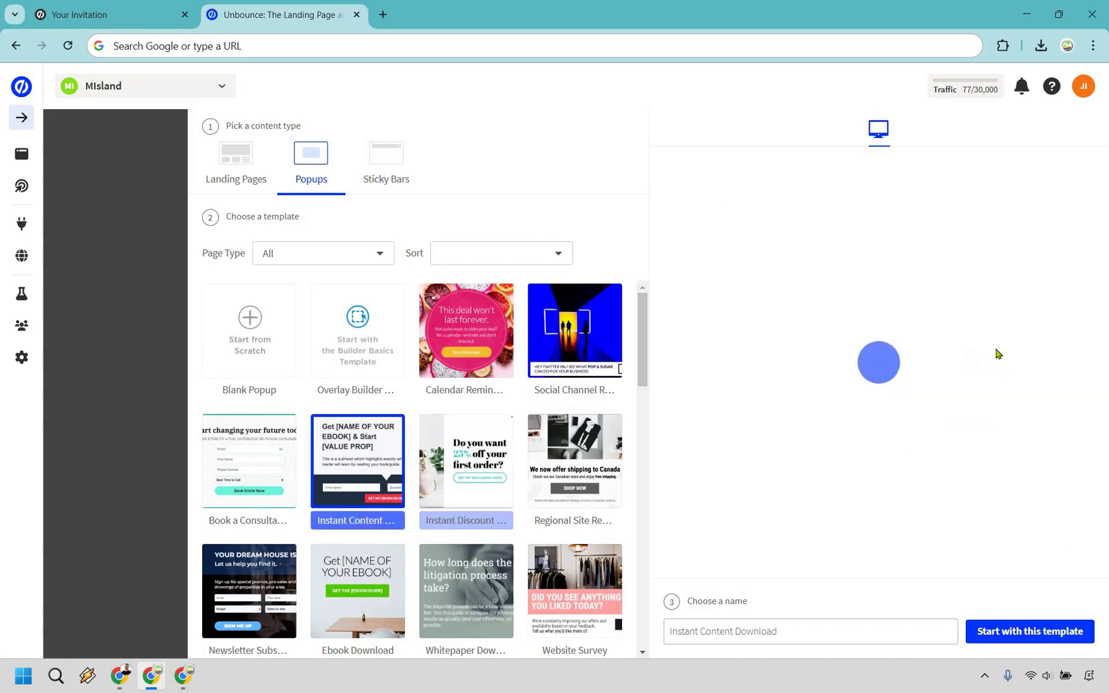
{"action": "left_click", "coordinate": [364, 584]}
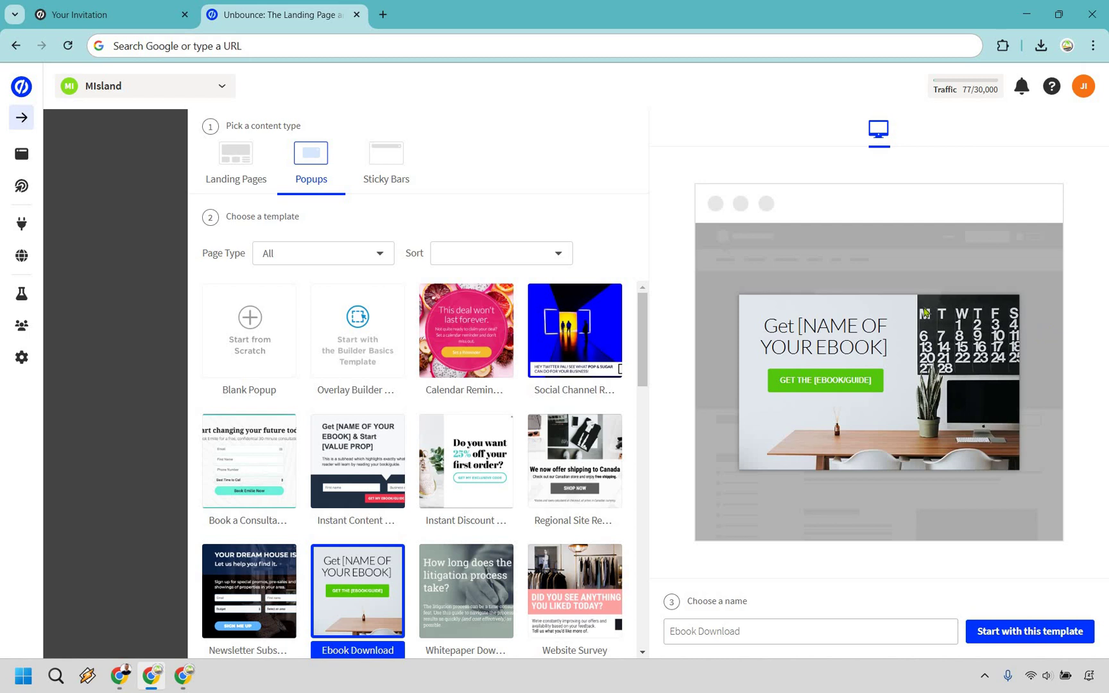
{"action": "left_click", "coordinate": [384, 164]}
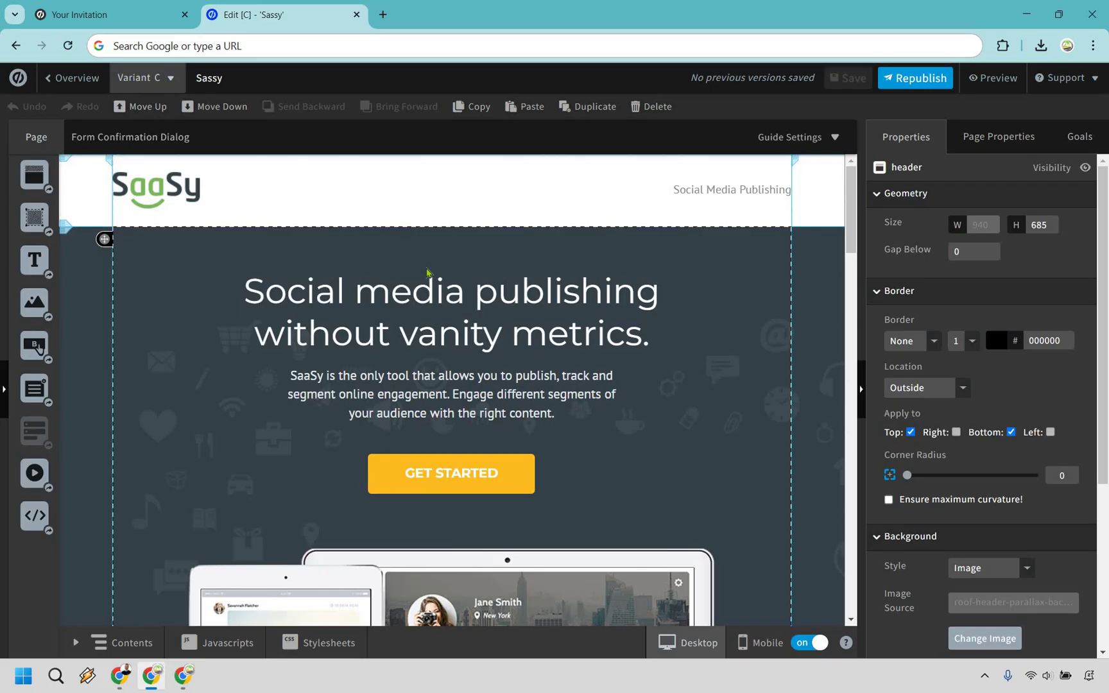
Replace 'publishing without vanity metrics.' in Variant C's headline with '... with only results!' and save.
{"action": "left_click", "coordinate": [466, 310]}
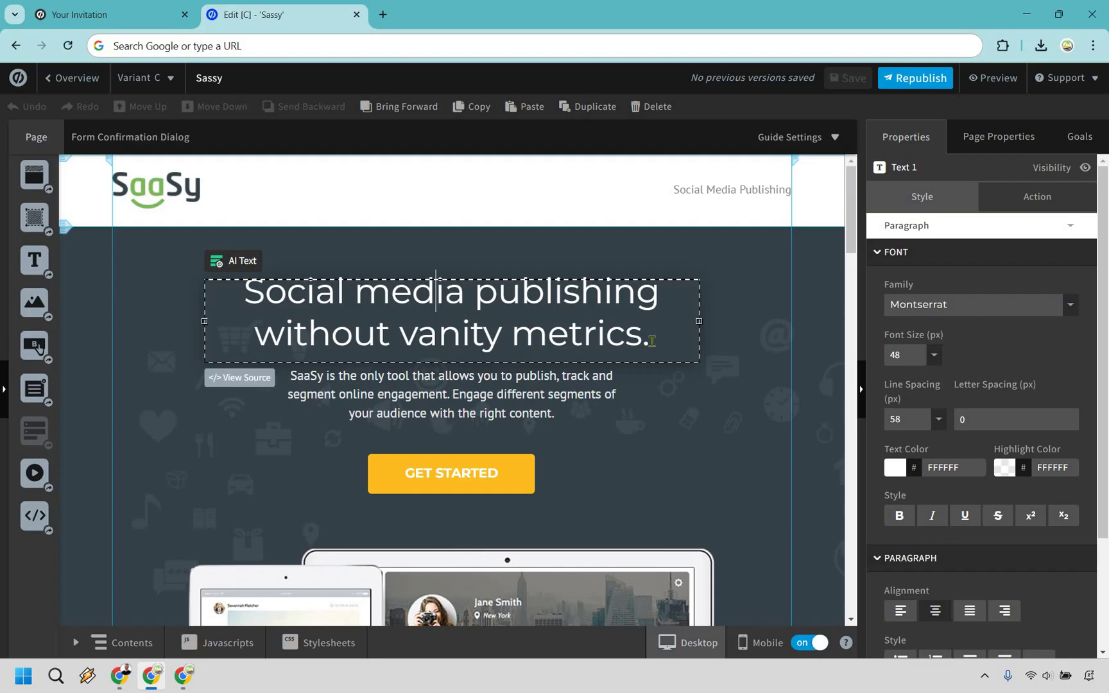
{"action": "left_click_drag", "start_coordinate": [649, 335], "coordinate": [478, 292]}
{"action": "type", "text": "... with only results!"}
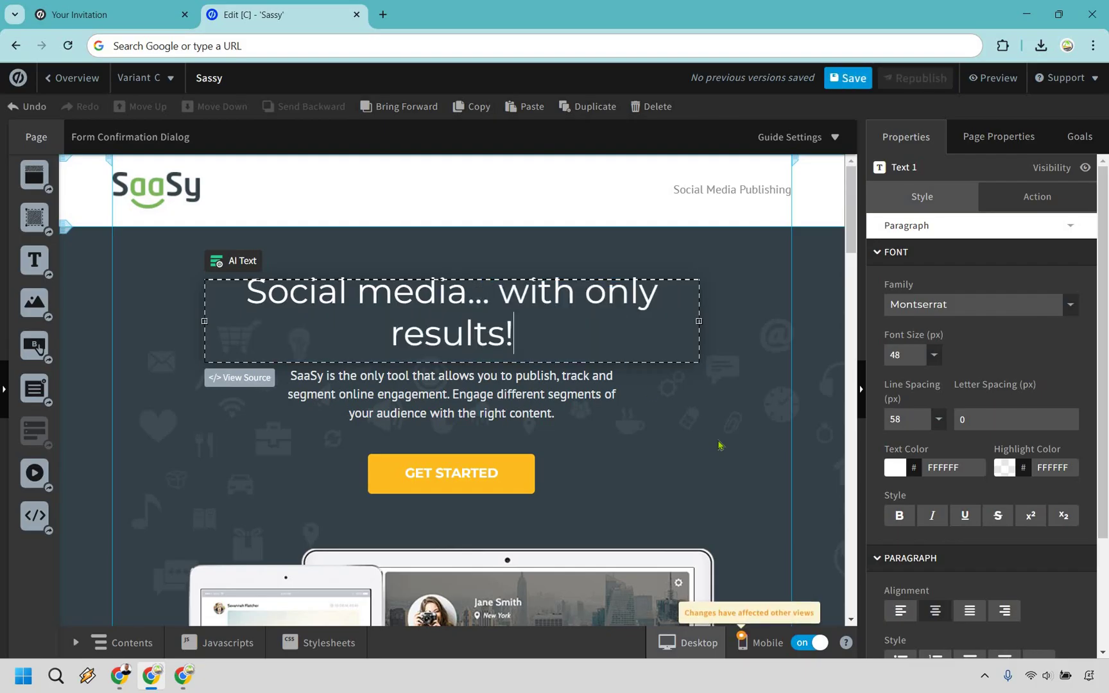
{"action": "left_click", "coordinate": [849, 89]}
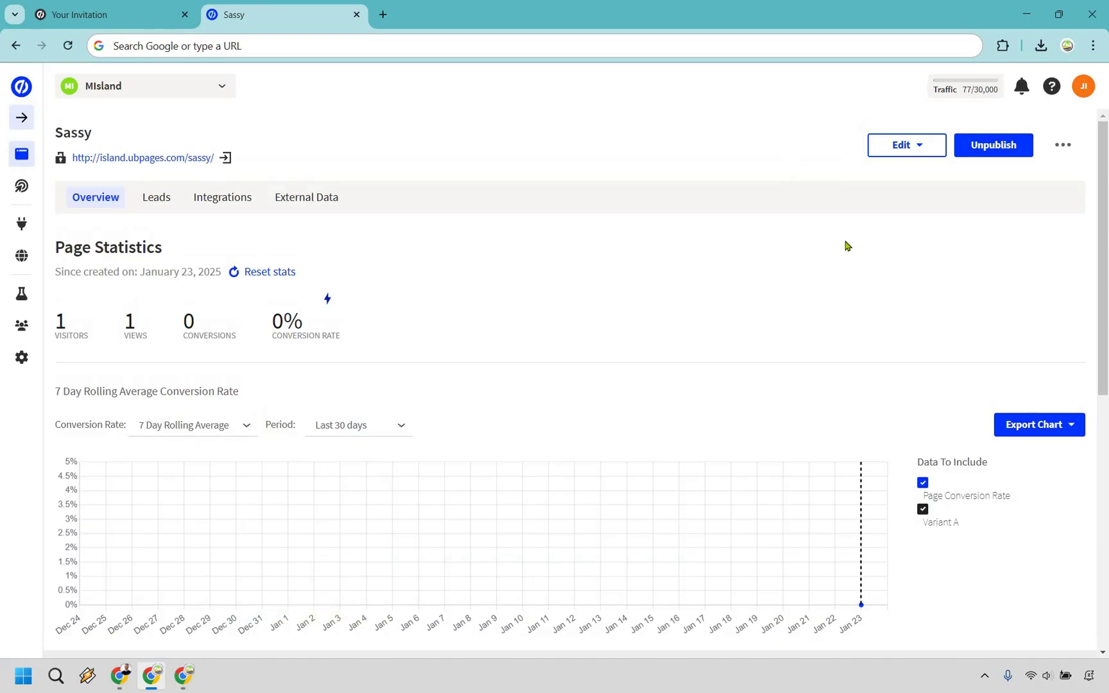
Set both variant traffic weights to 50 and republish the Sassy page.
{"action": "scroll", "coordinate": [635, 353], "scroll_direction": "down", "scroll_amount": 8}
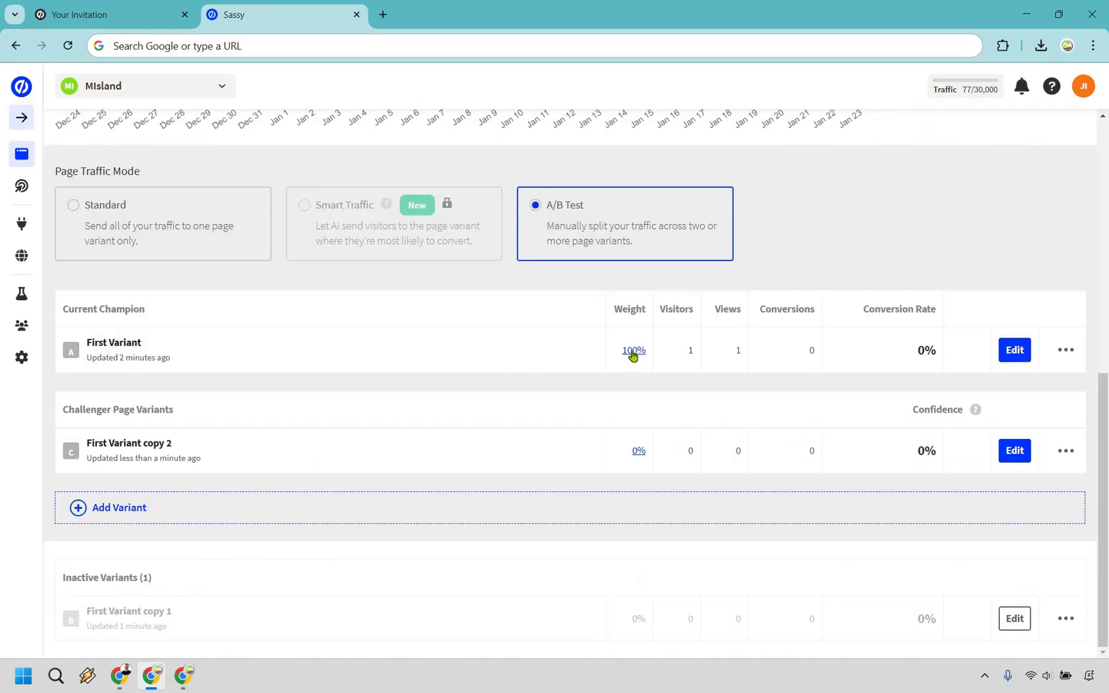
{"action": "left_click", "coordinate": [633, 351]}
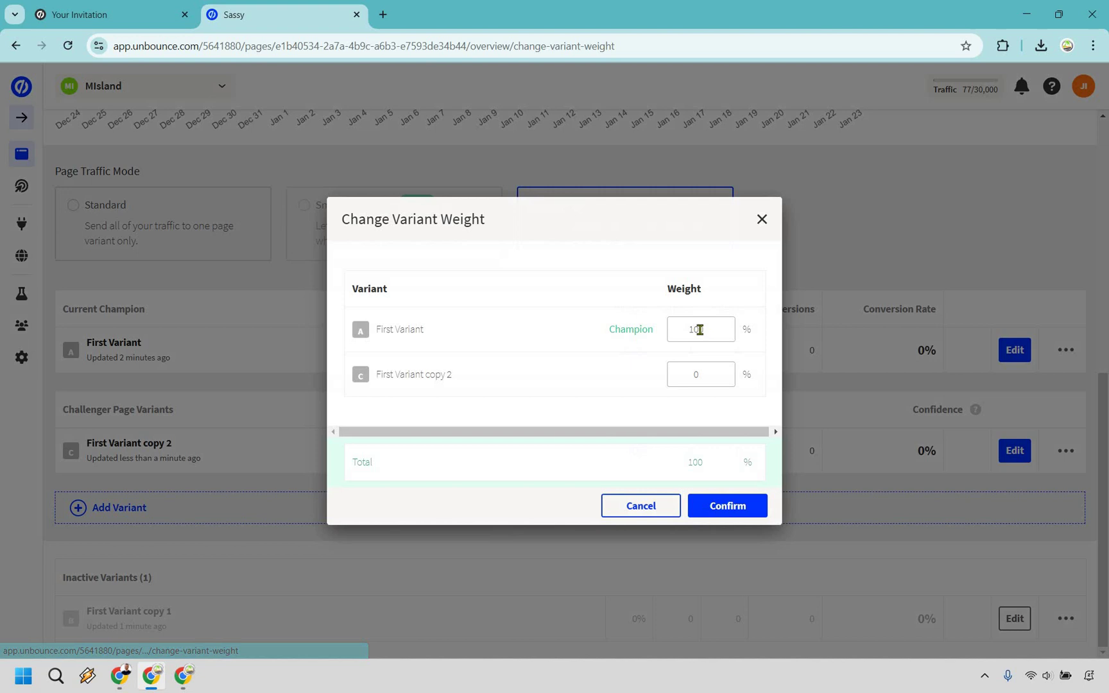
{"action": "double_click", "coordinate": [677, 328]}
{"action": "type", "text": "50"}
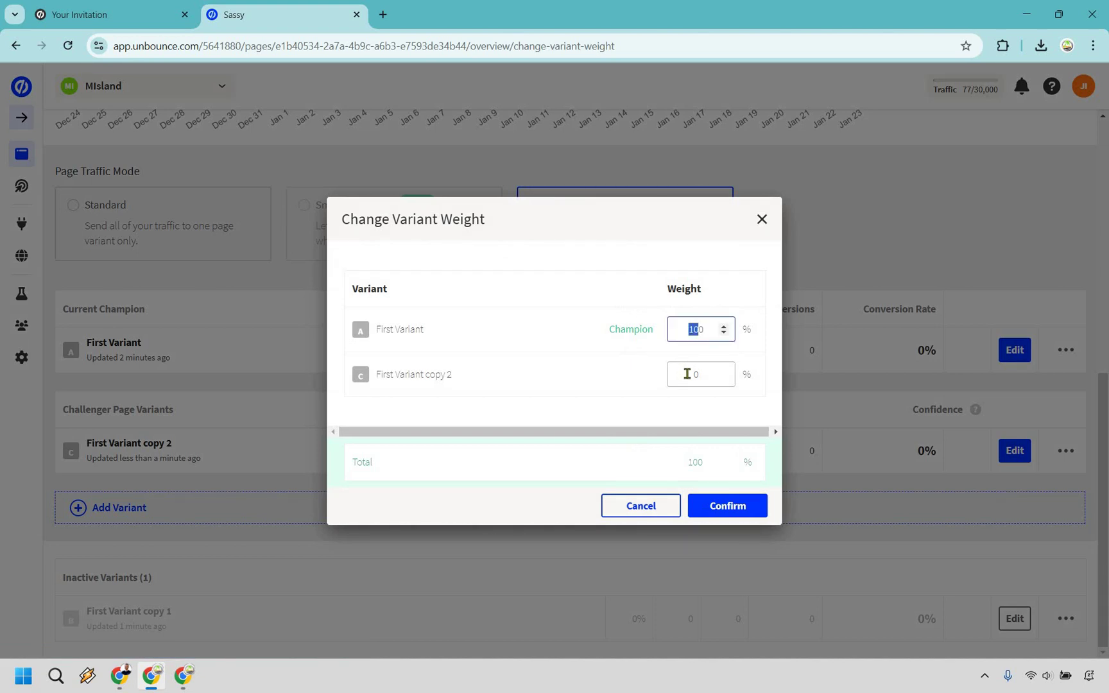
{"action": "double_click", "coordinate": [696, 375]}
{"action": "type", "text": "50"}
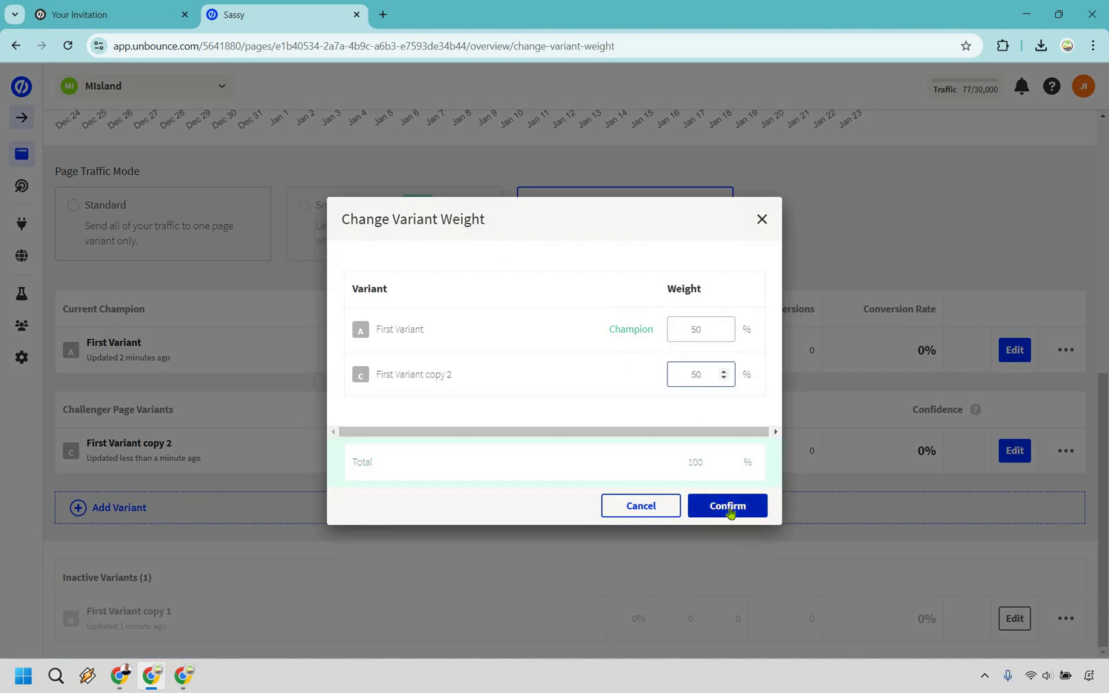
{"action": "left_click", "coordinate": [728, 508]}
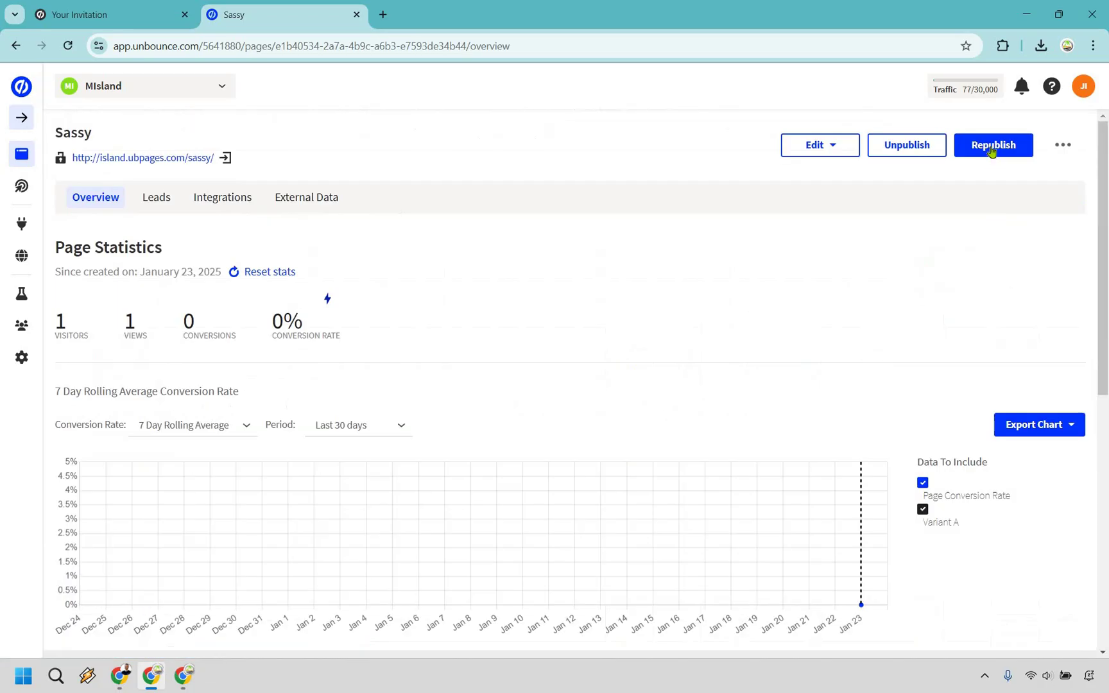
{"action": "left_click", "coordinate": [992, 146]}
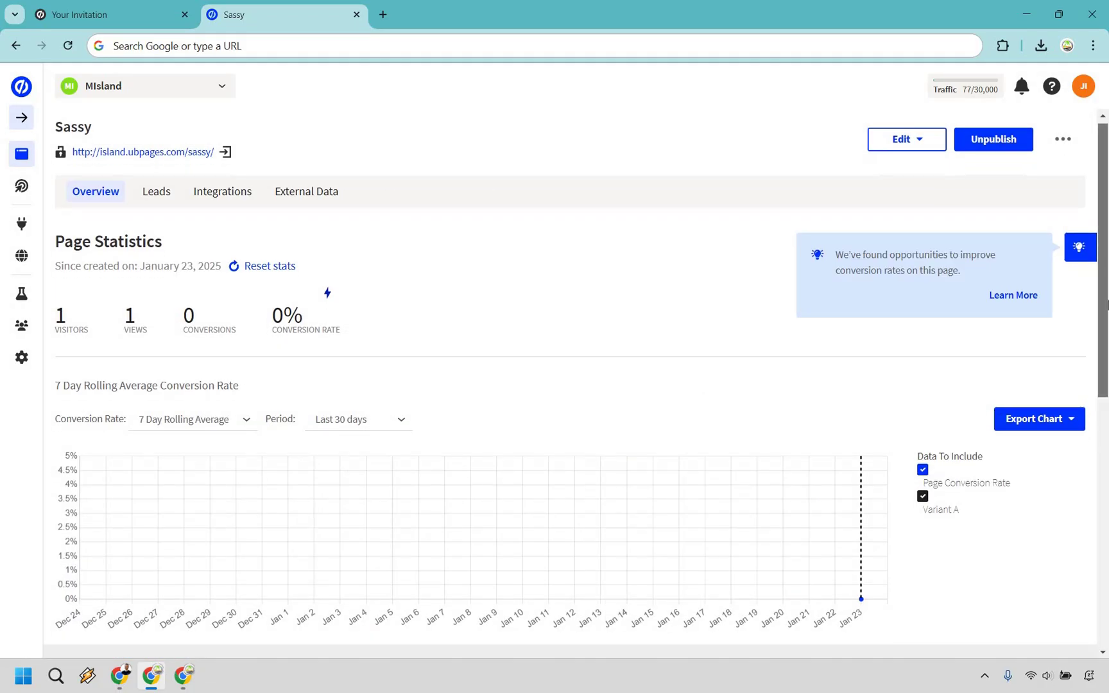
Review the 50% weight on each variant, then open the Unbounce pricing and plans page.
{"action": "scroll", "coordinate": [1107, 226], "scroll_direction": "down", "scroll_amount": 6}
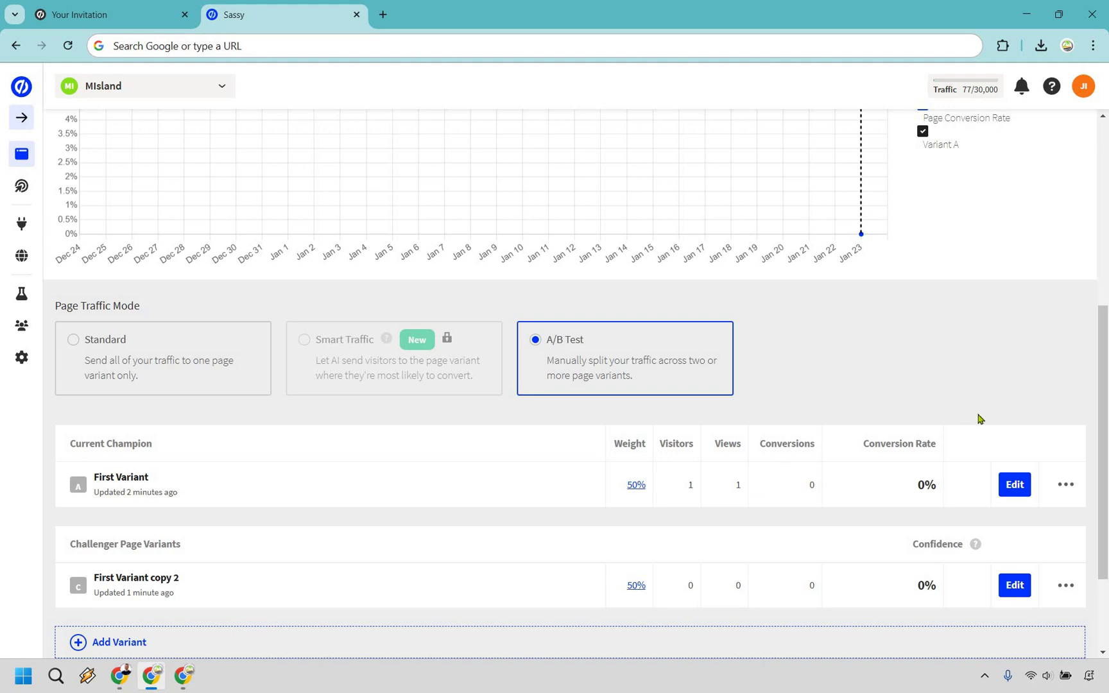
{"action": "scroll", "coordinate": [823, 400], "scroll_direction": "up", "scroll_amount": 6}
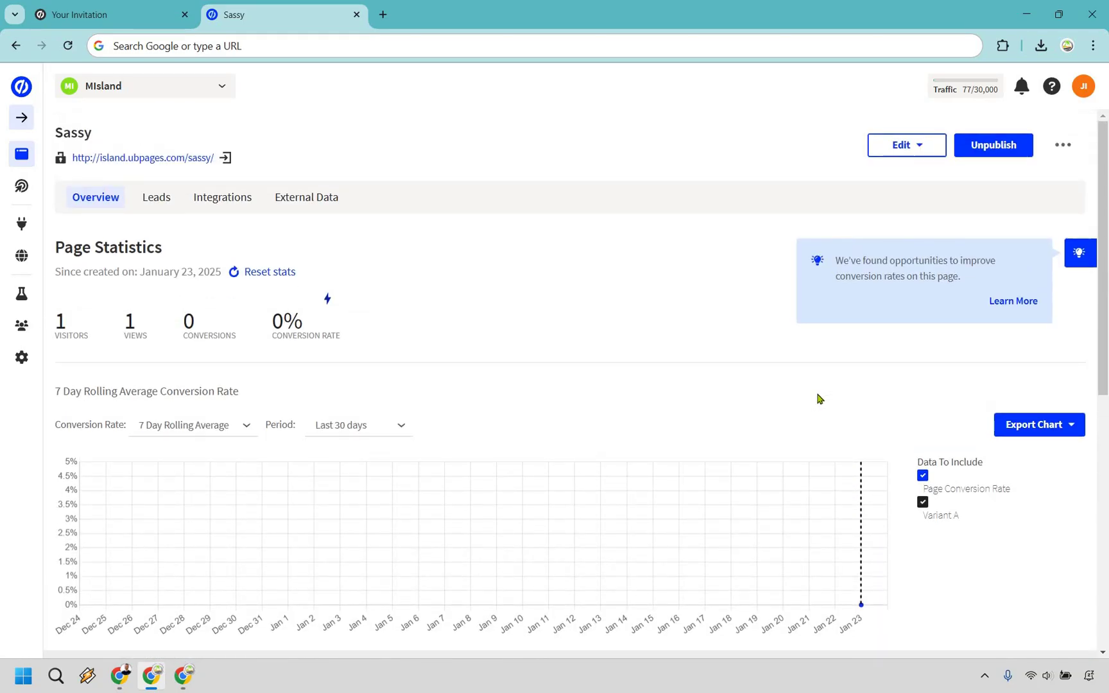
{"action": "left_click", "coordinate": [1082, 255]}
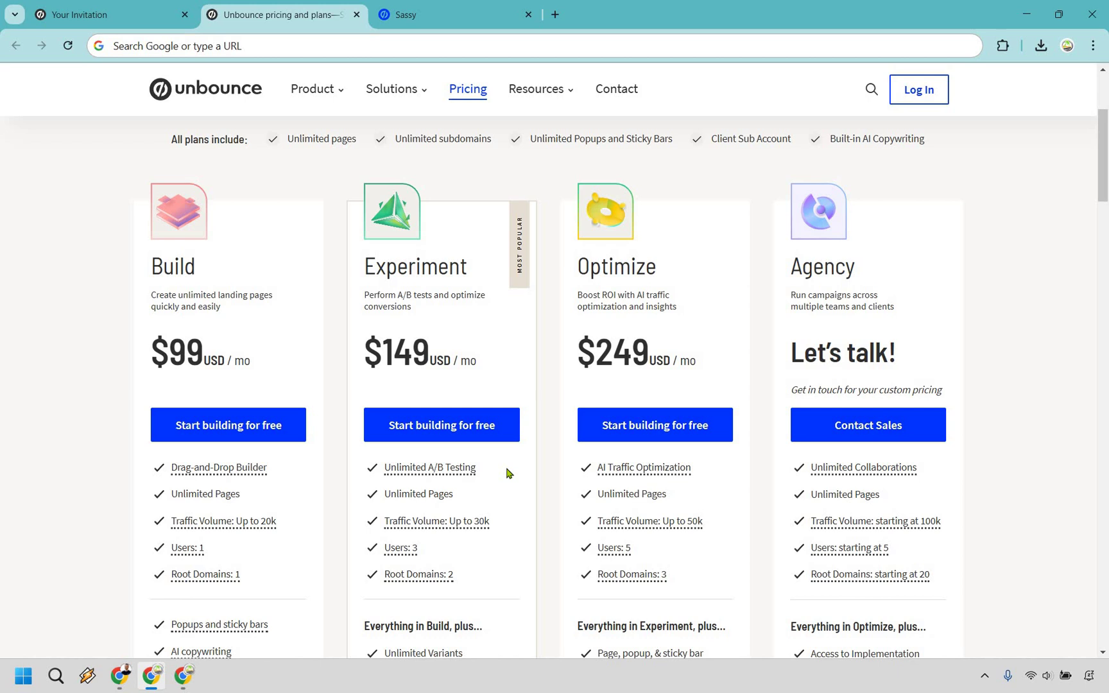
Look over the 20% off invitation offer, then return to the Unbounce builder tab.
{"action": "left_click", "coordinate": [112, 3]}
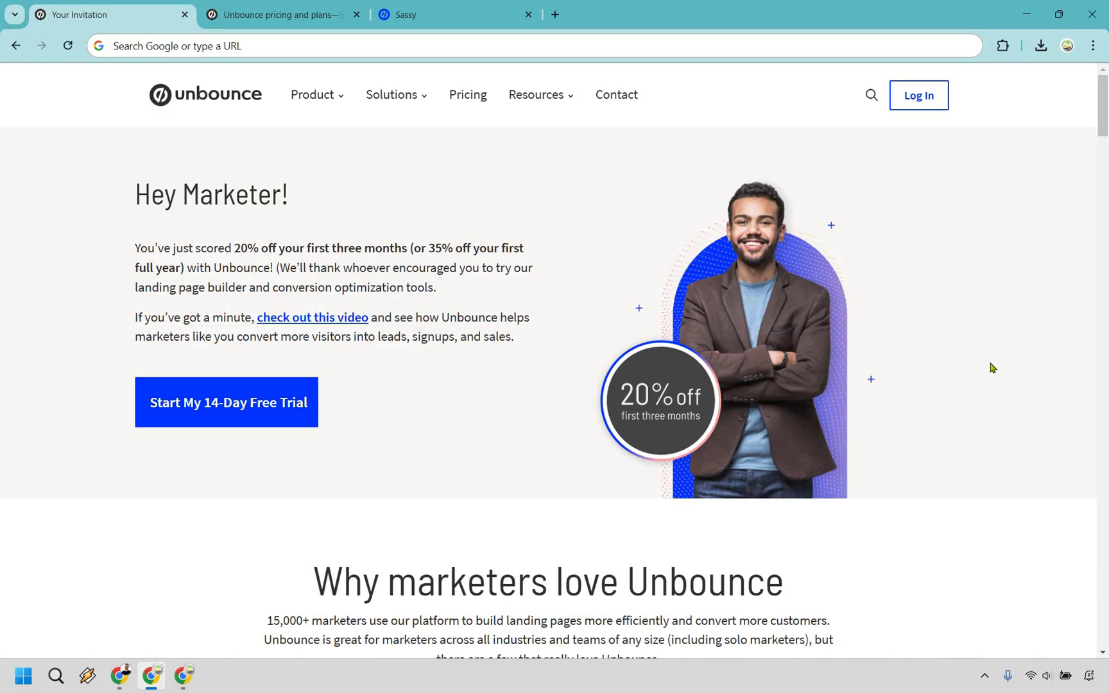
{"action": "key", "text": "ctrl+3"}
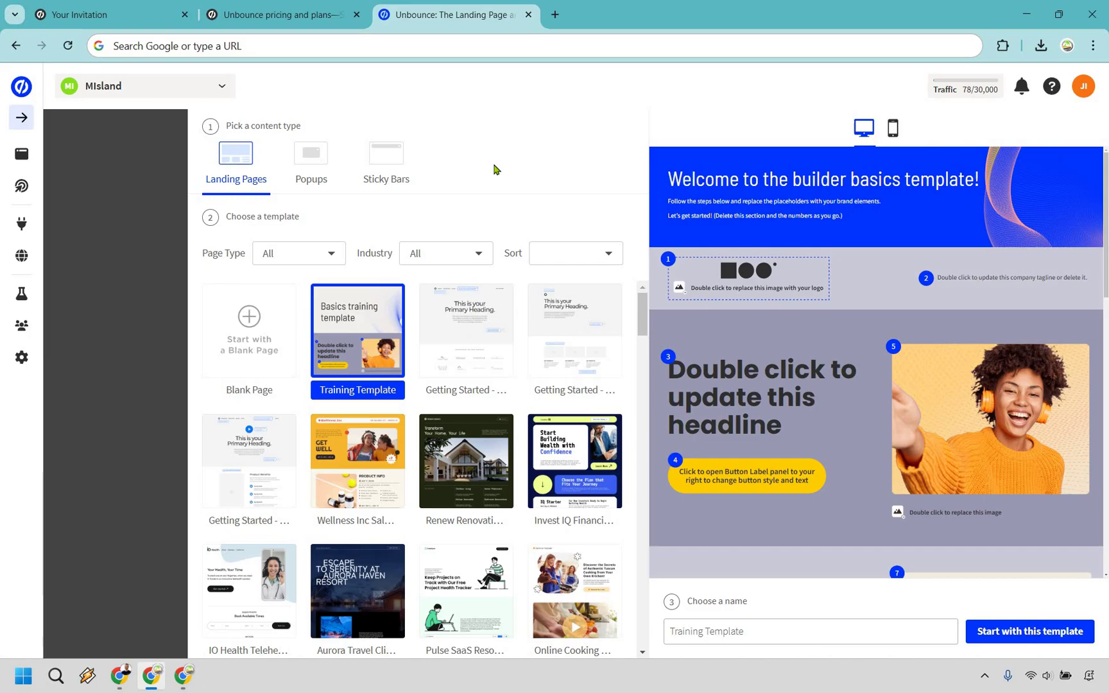
Switch to the browser tab with the Build $99, Experiment $149 and Optimize $249 plans.
{"action": "left_click", "coordinate": [301, 11]}
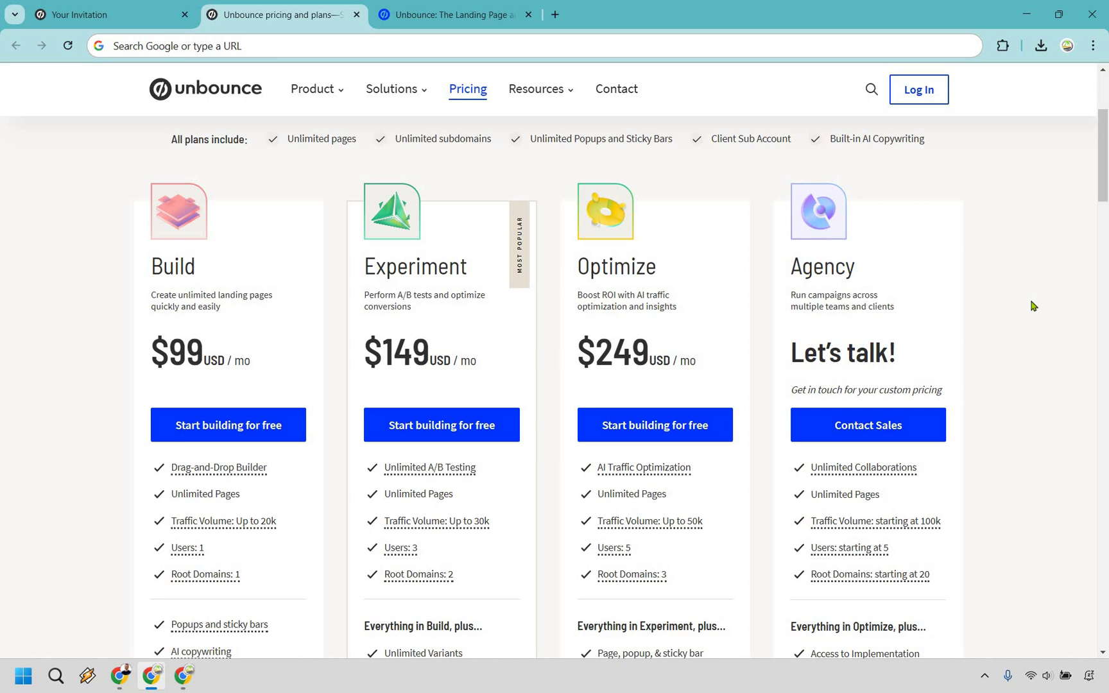
Show the invitation's yearly prices ($64, $96, $161 per month) and scroll back to the top.
{"action": "key", "text": "ctrl+shift+Tab"}
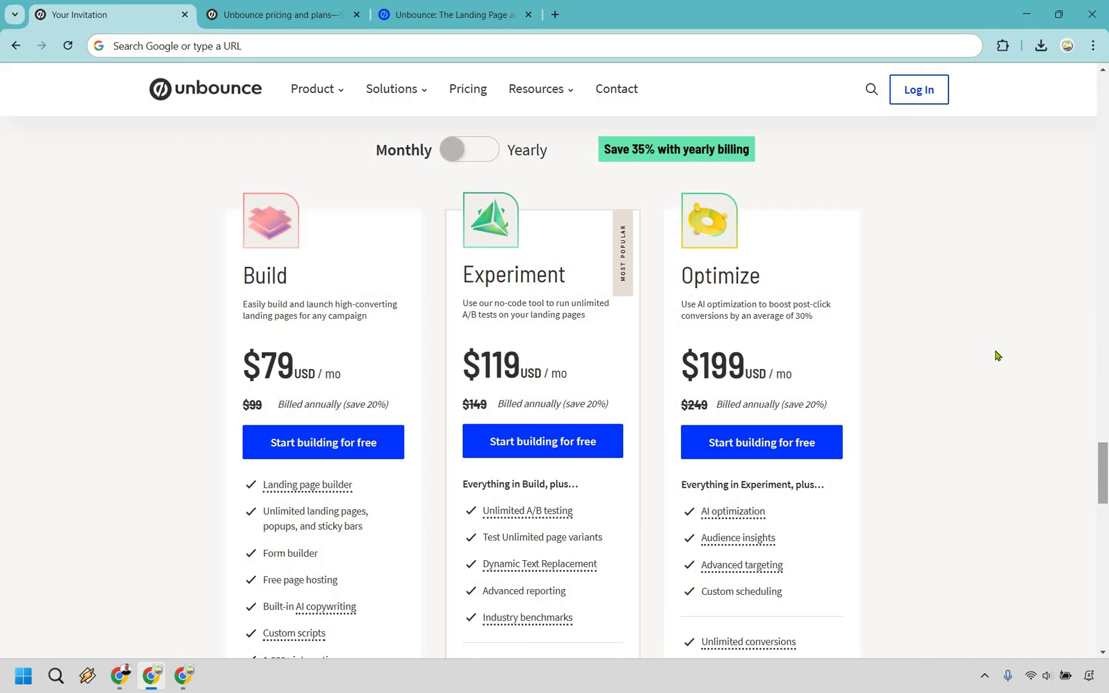
{"action": "left_click", "coordinate": [478, 153]}
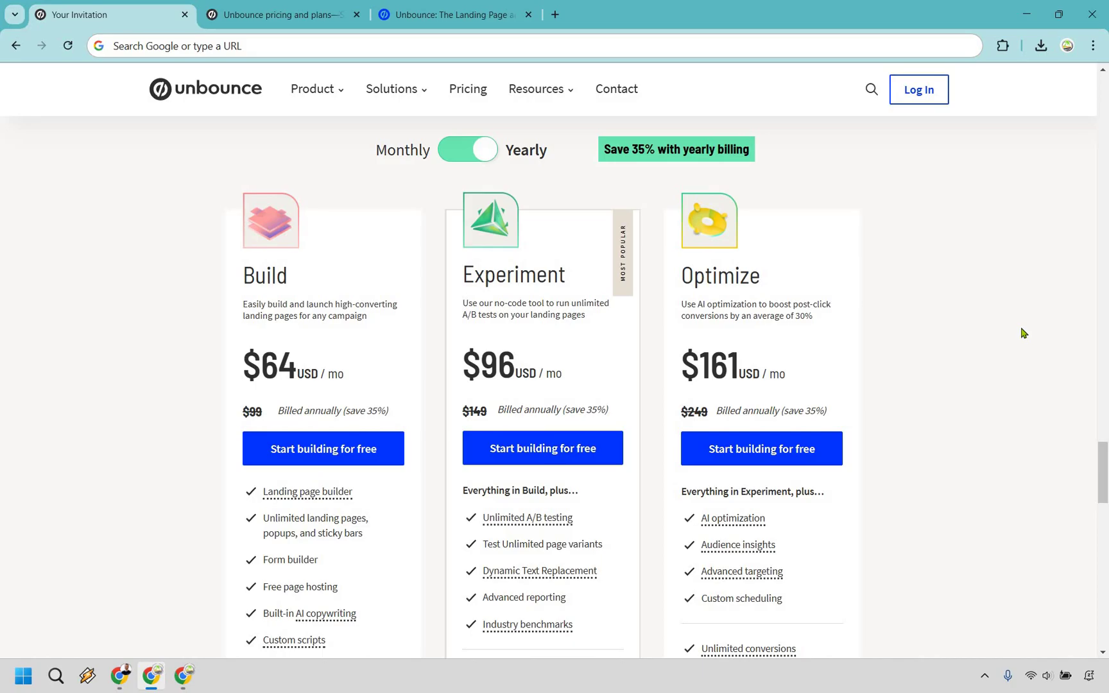
{"action": "left_click_drag", "start_coordinate": [1103, 475], "coordinate": [1103, 102]}
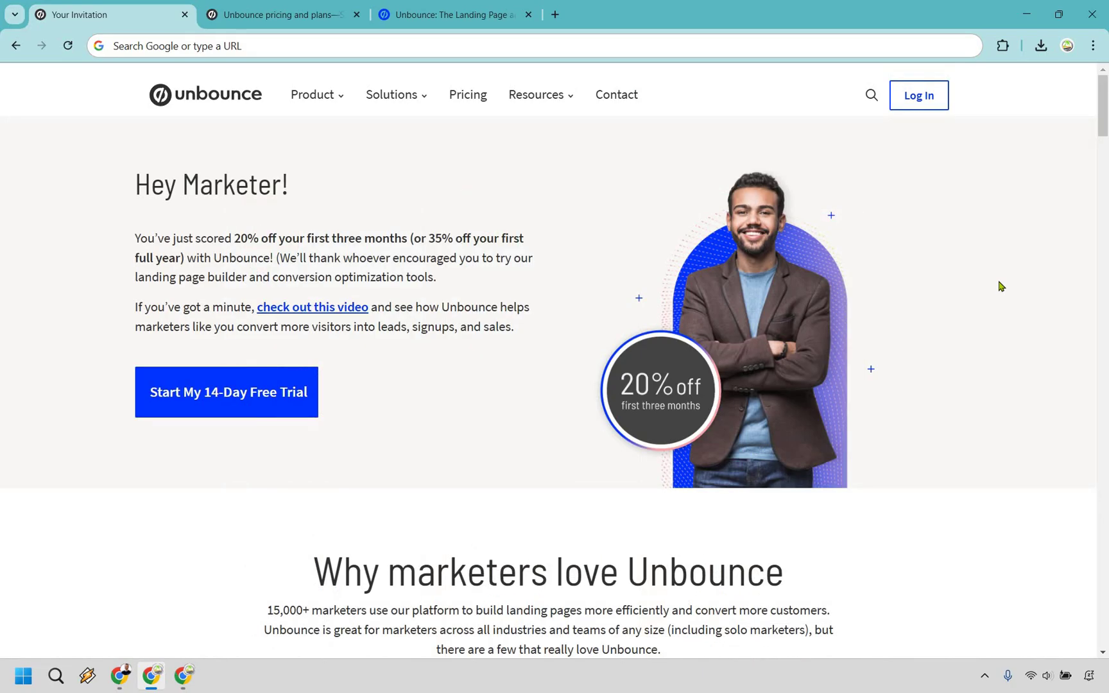